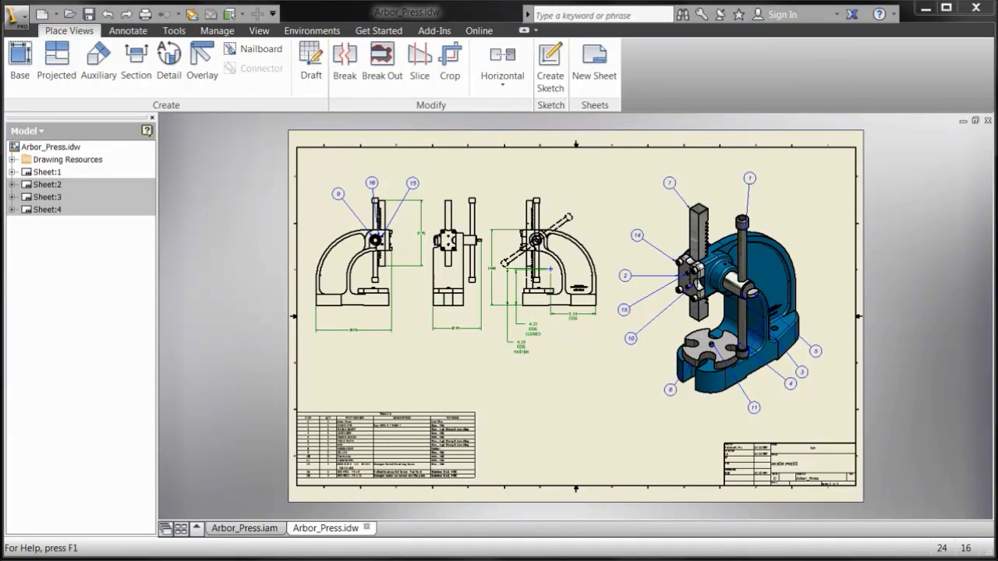
pyautogui.rightClick(34, 176)
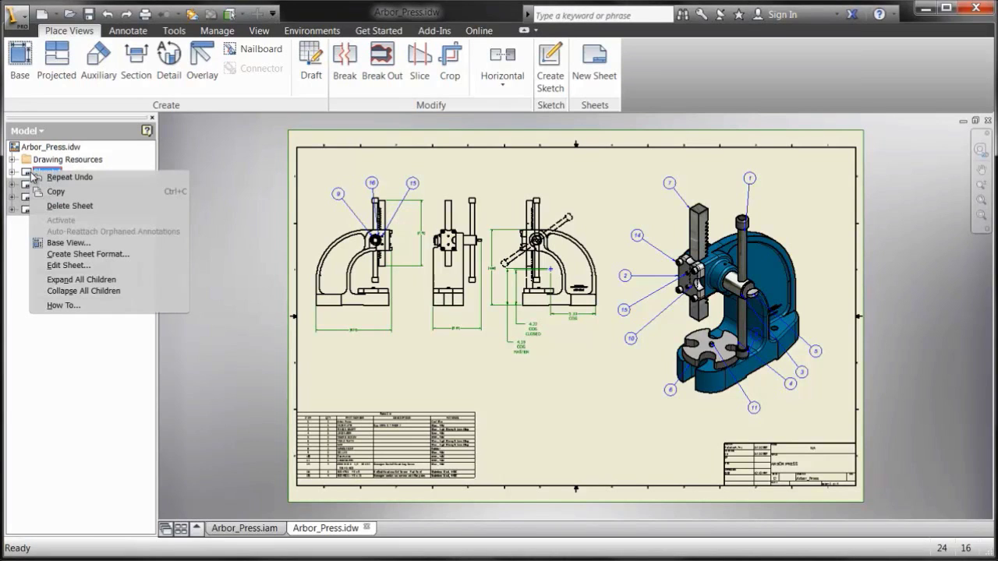
pyautogui.click(56, 206)
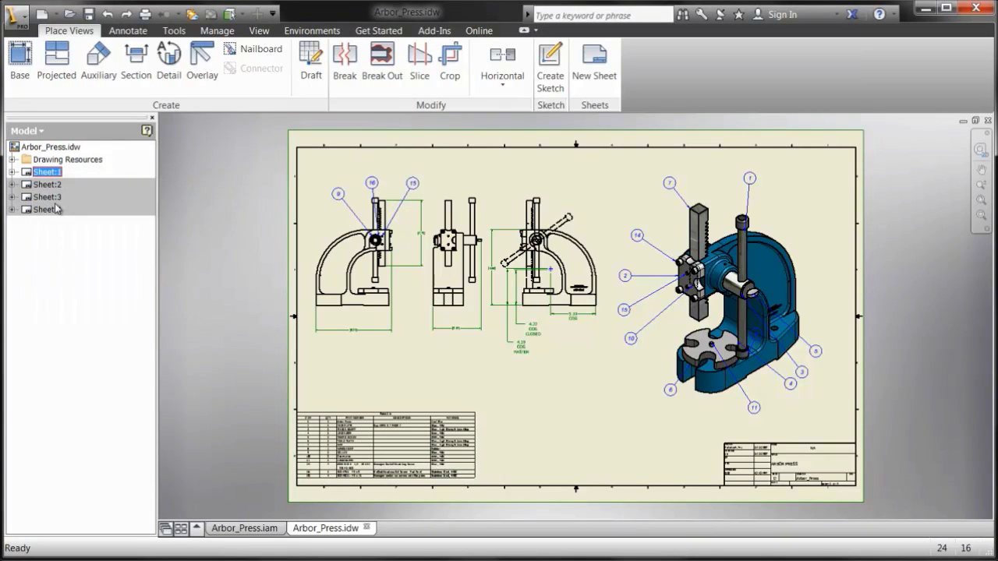
pyautogui.click(630, 307)
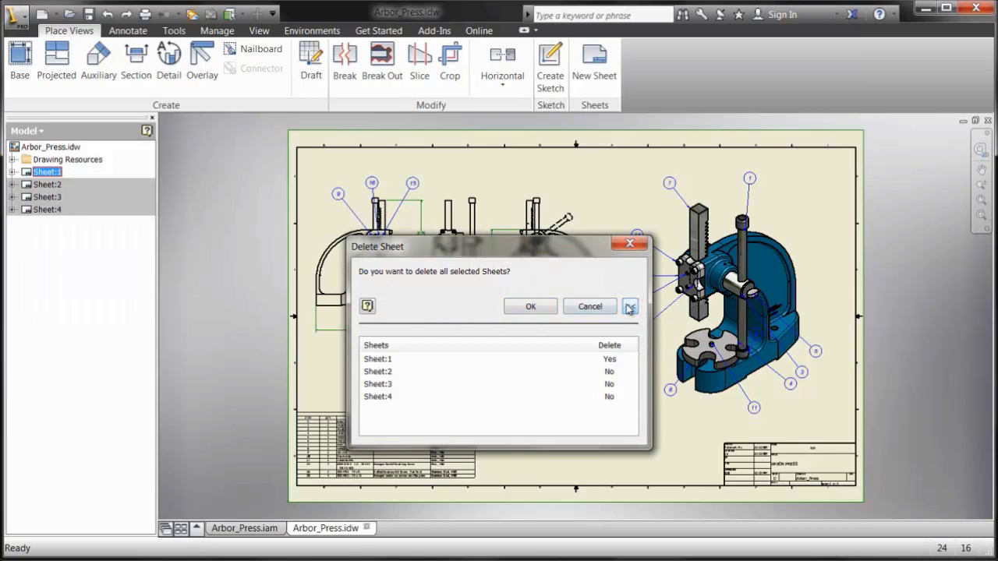
pyautogui.click(610, 383)
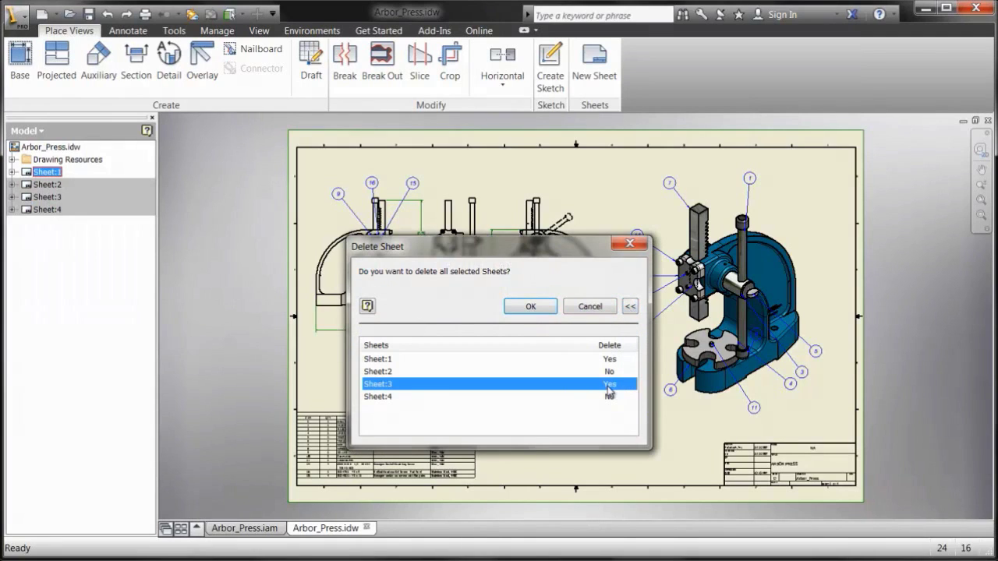
pyautogui.click(611, 397)
pyautogui.click(610, 384)
pyautogui.click(590, 306)
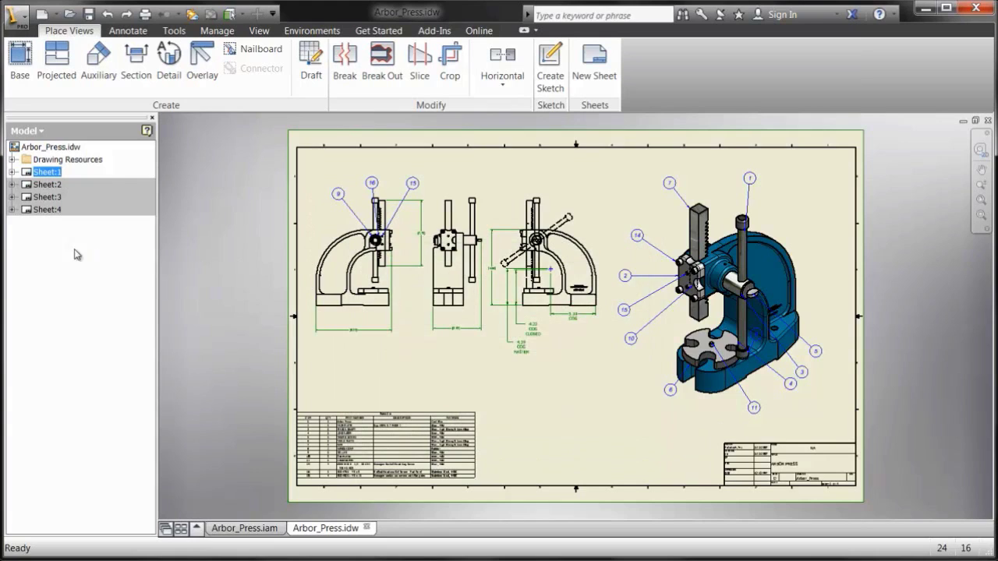
# Delete Sheet:2, Sheet:3 and Sheet:4 from the Arbor_Press drawing in a single delete operation
pyautogui.click(46, 210)
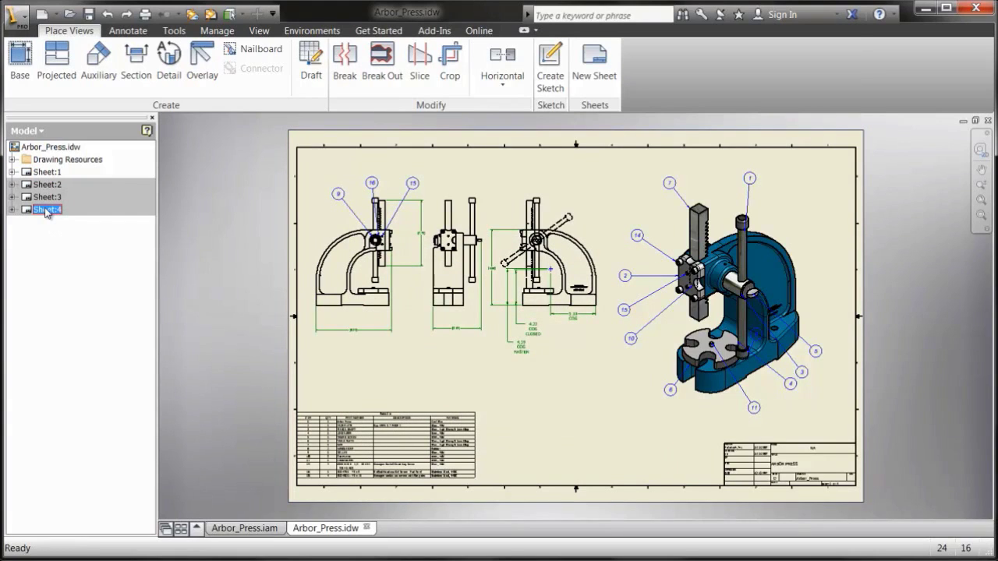
pyautogui.keyDown('shift'); pyautogui.click(47, 196); pyautogui.keyUp('shift')
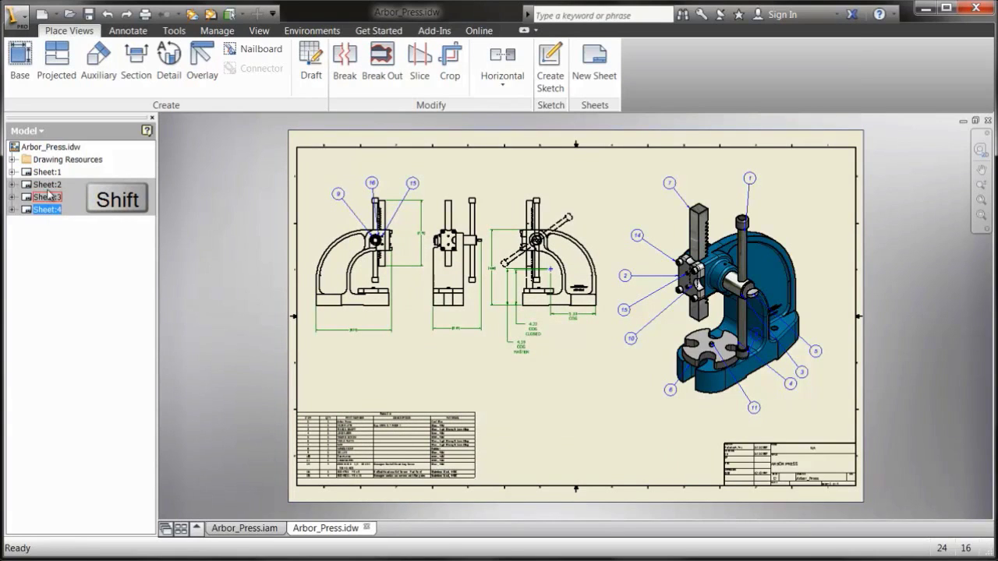
pyautogui.keyDown('shift'); pyautogui.click(47, 184); pyautogui.keyUp('shift')
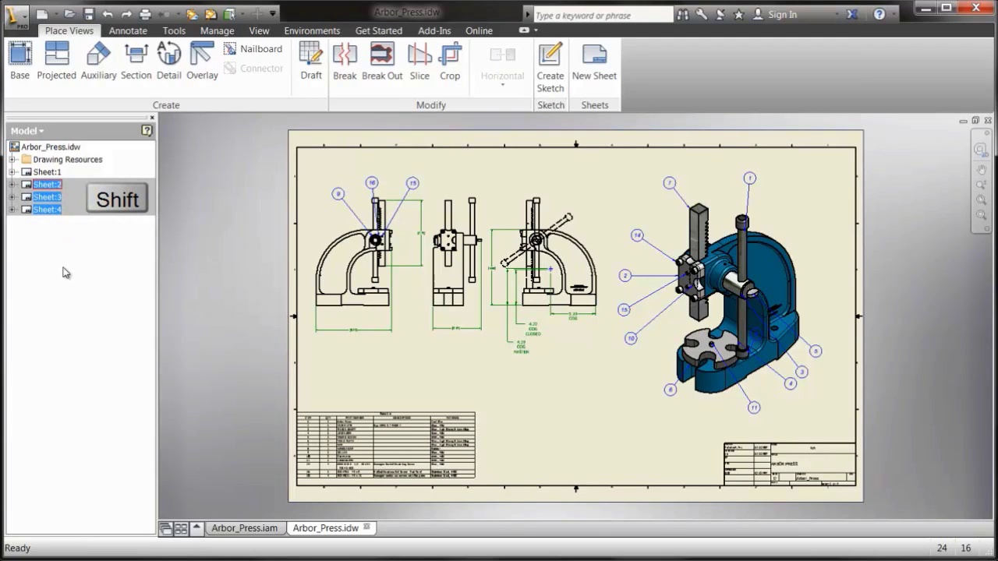
pyautogui.keyDown('ctrl'); pyautogui.click(48, 200); pyautogui.keyUp('ctrl')
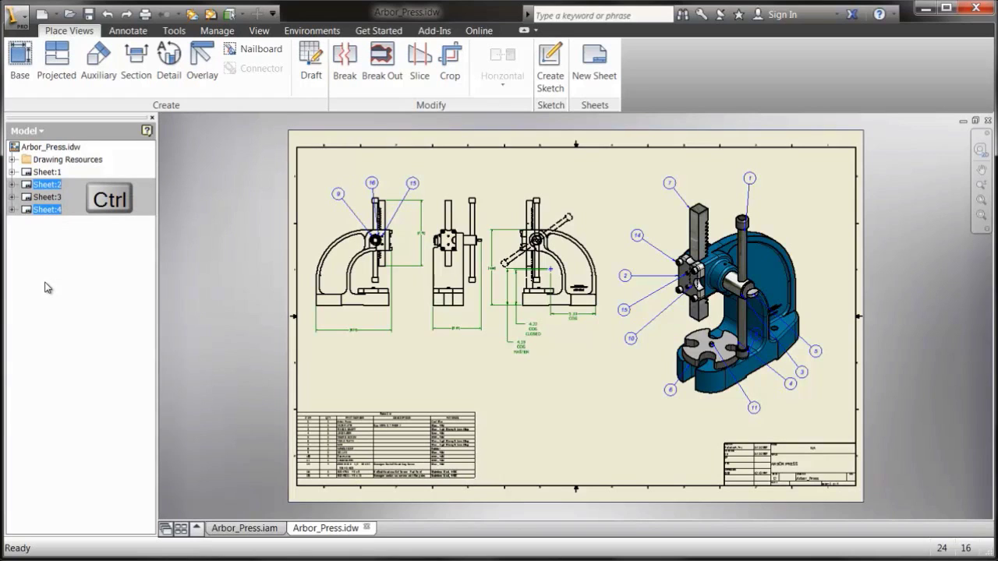
pyautogui.rightClick(49, 211)
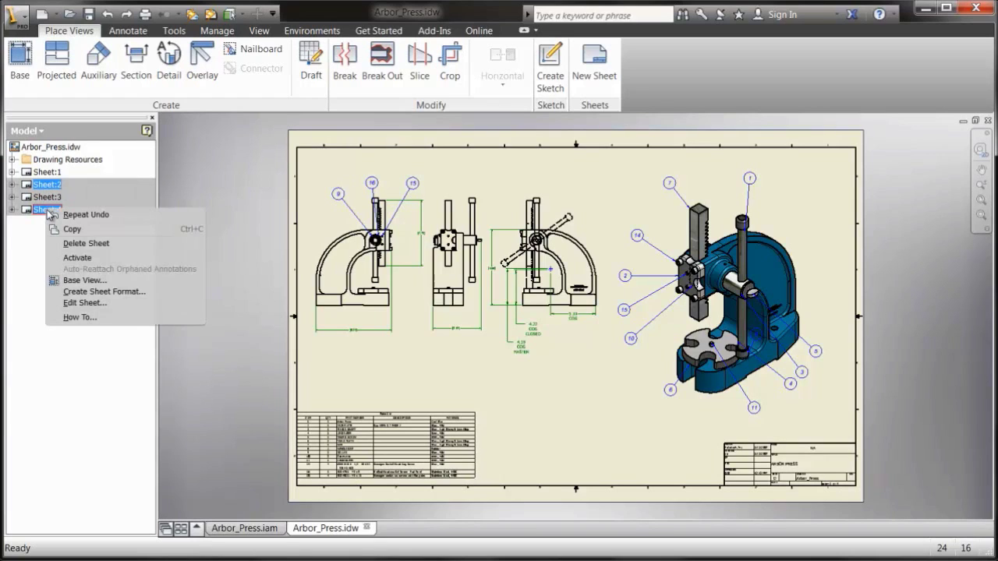
pyautogui.click(67, 244)
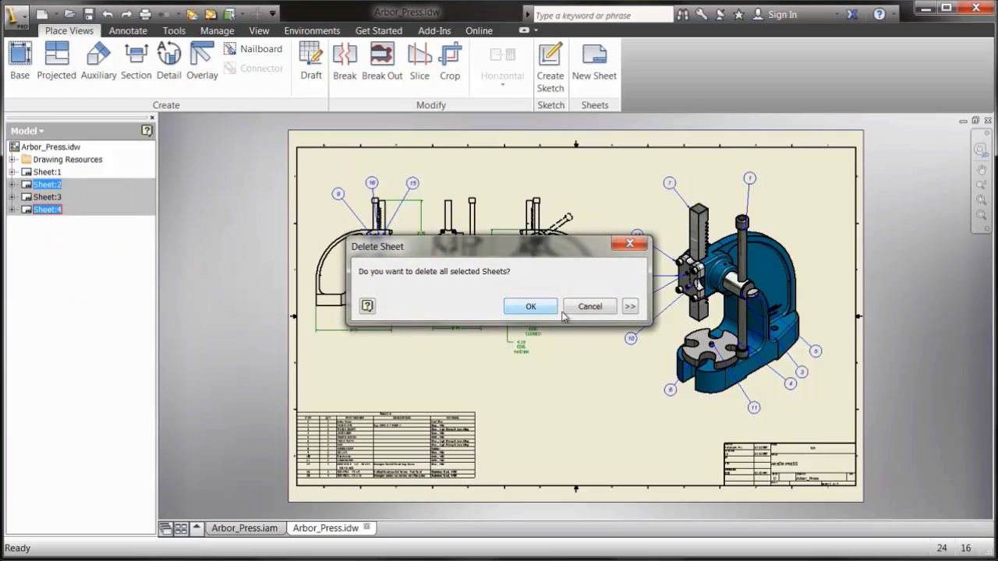
pyautogui.click(630, 306)
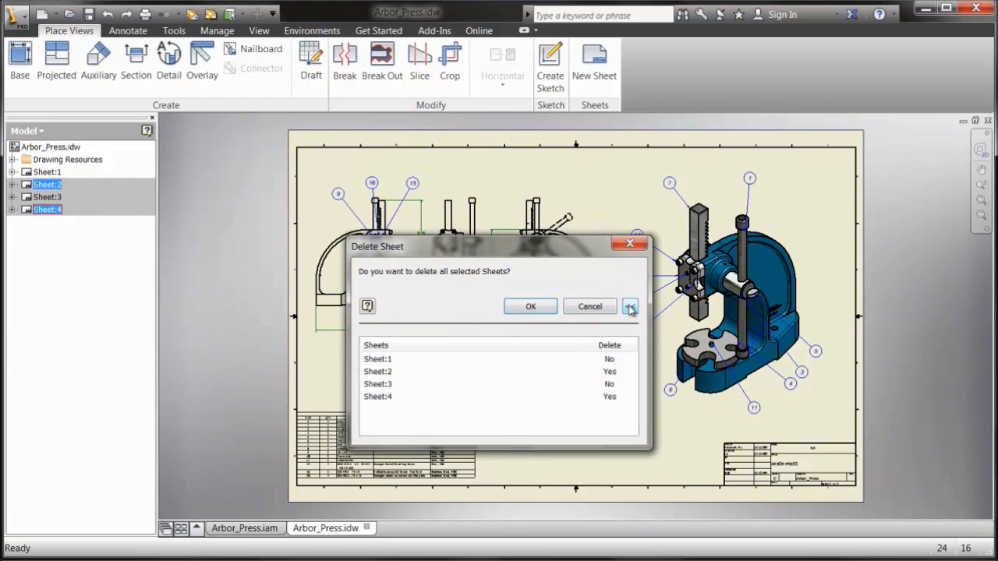
pyautogui.click(614, 385)
pyautogui.click(613, 373)
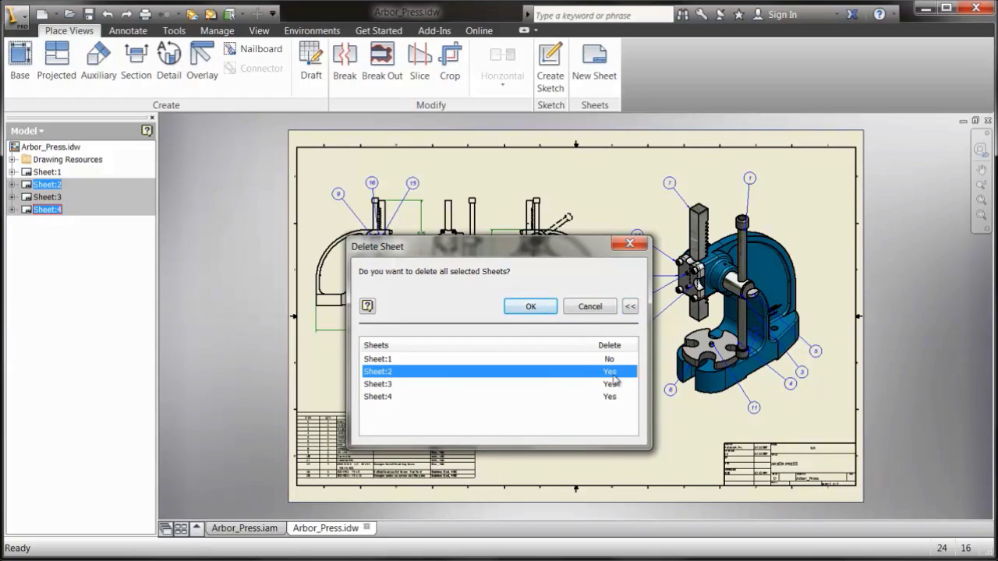
pyautogui.click(613, 386)
pyautogui.click(611, 372)
pyautogui.click(609, 383)
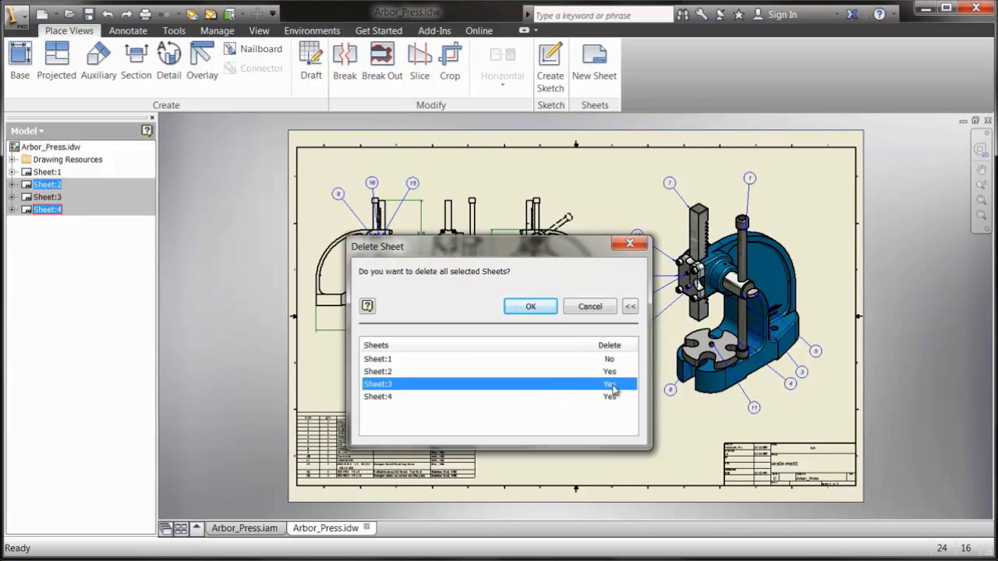
pyautogui.click(530, 308)
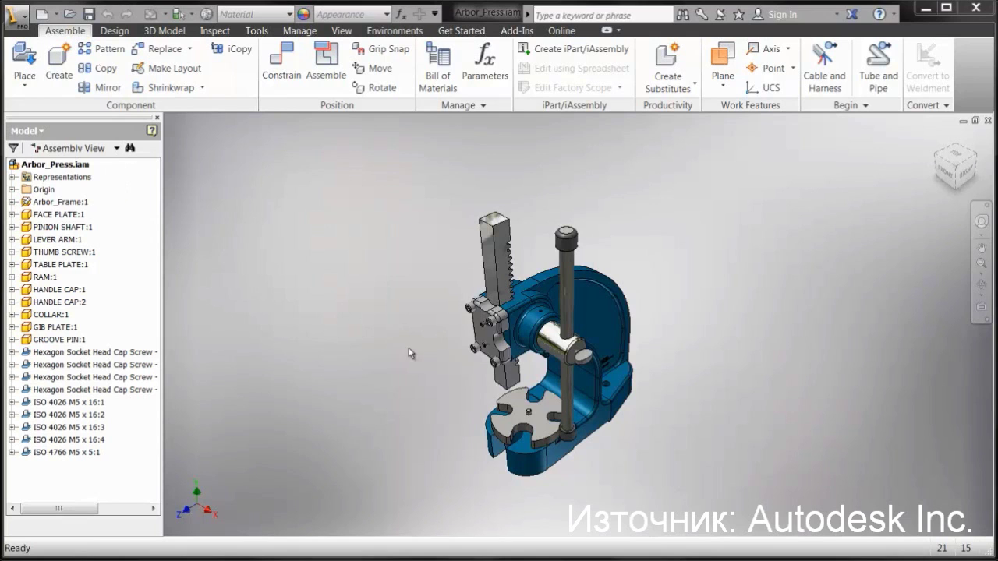
# Open the FACE PLATE part from the arbor press assembly and create a new drawing
pyautogui.rightClick(478, 326)
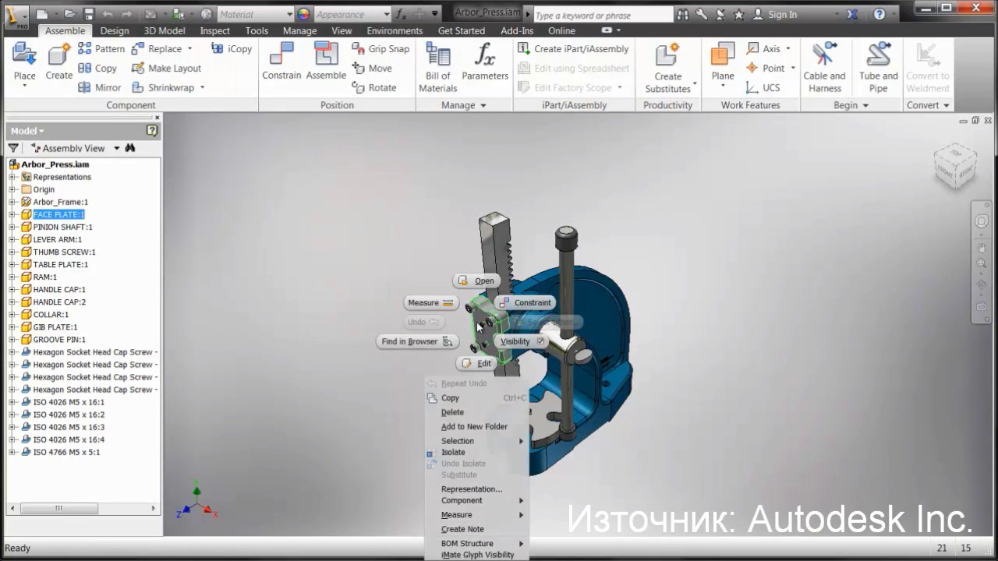
pyautogui.click(482, 280)
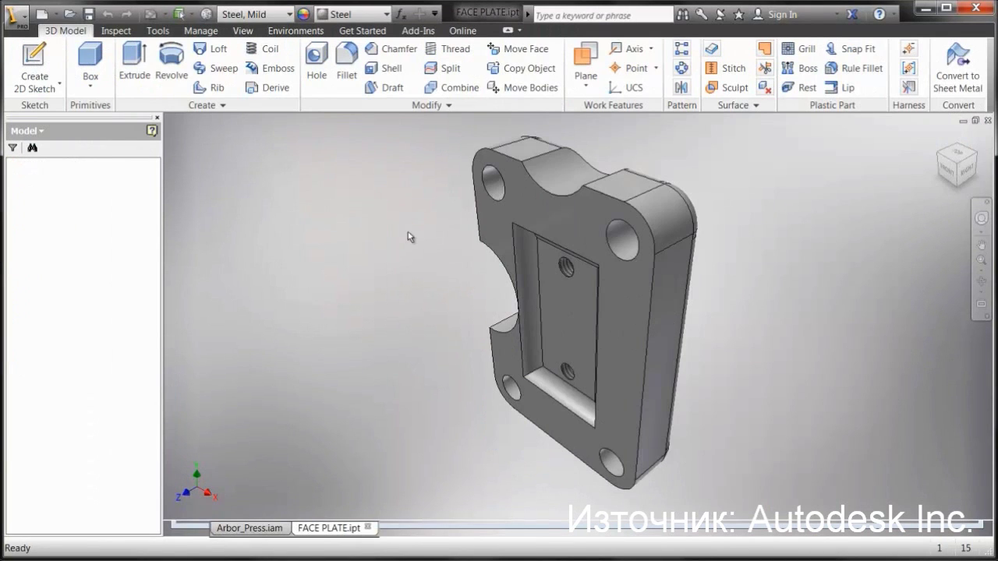
pyautogui.click(56, 15)
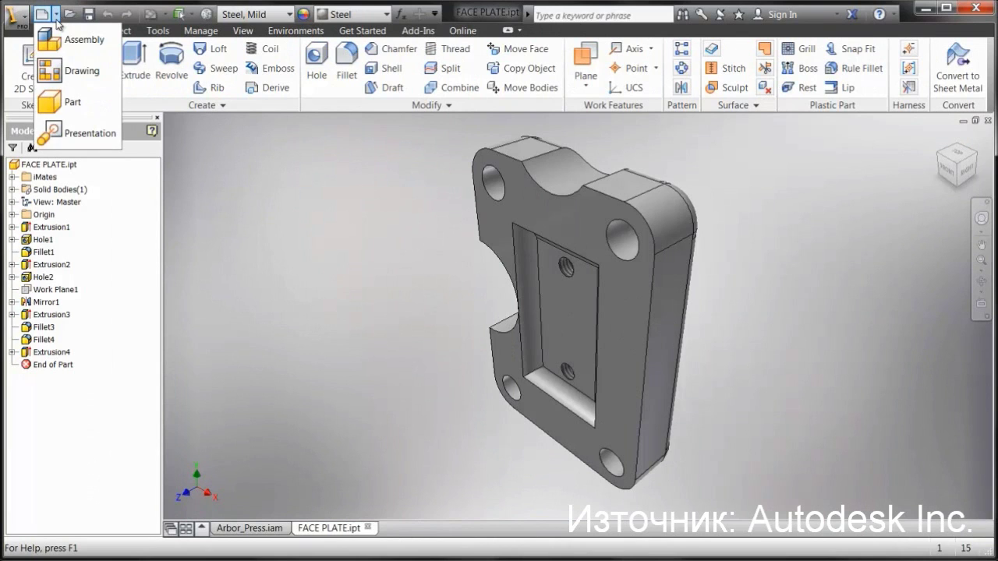
pyautogui.click(64, 69)
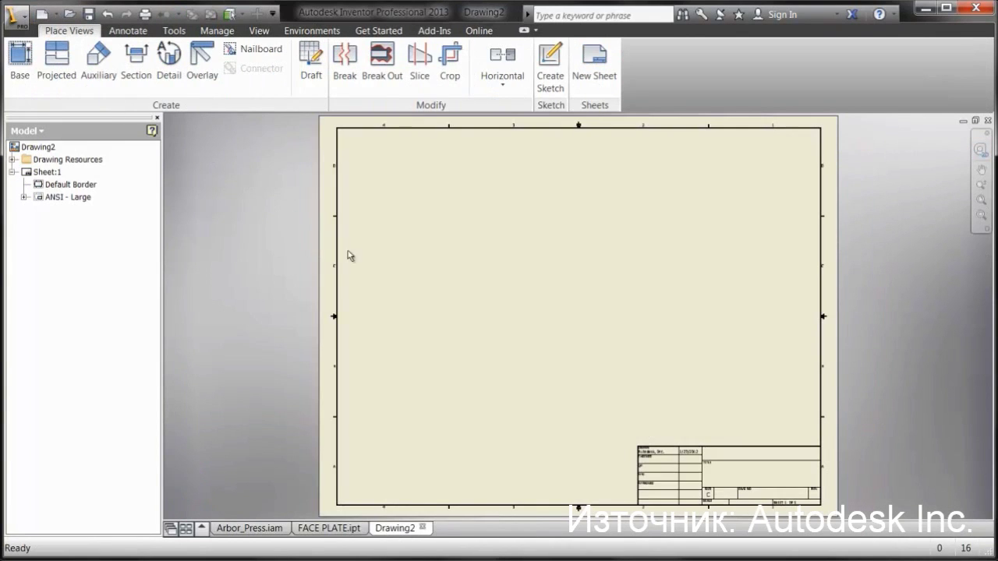
# Place a base view of FACE PLATE.ipt with Front orientation at 1:1 scale near the middle of the sheet
pyautogui.rightClick(429, 273)
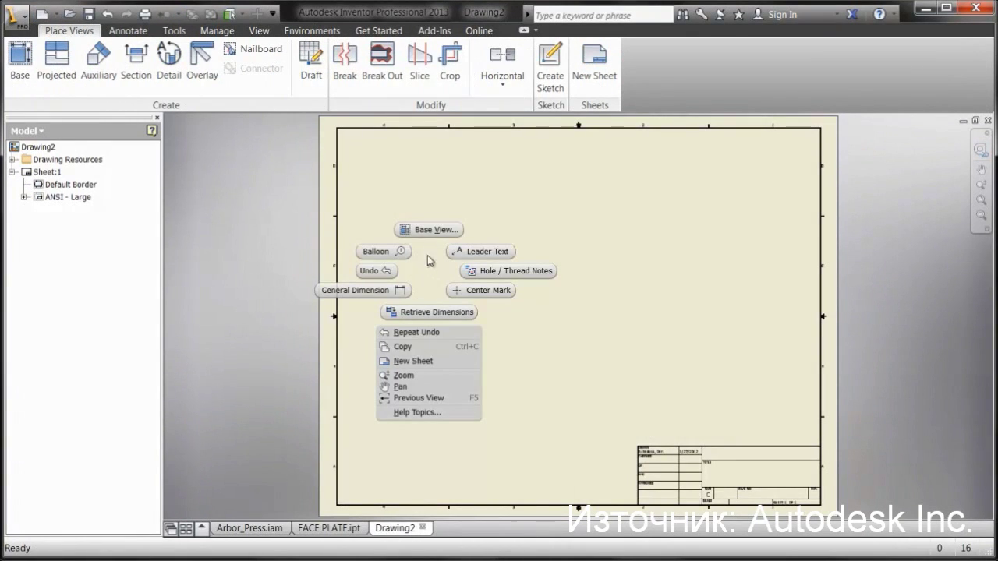
pyautogui.click(428, 231)
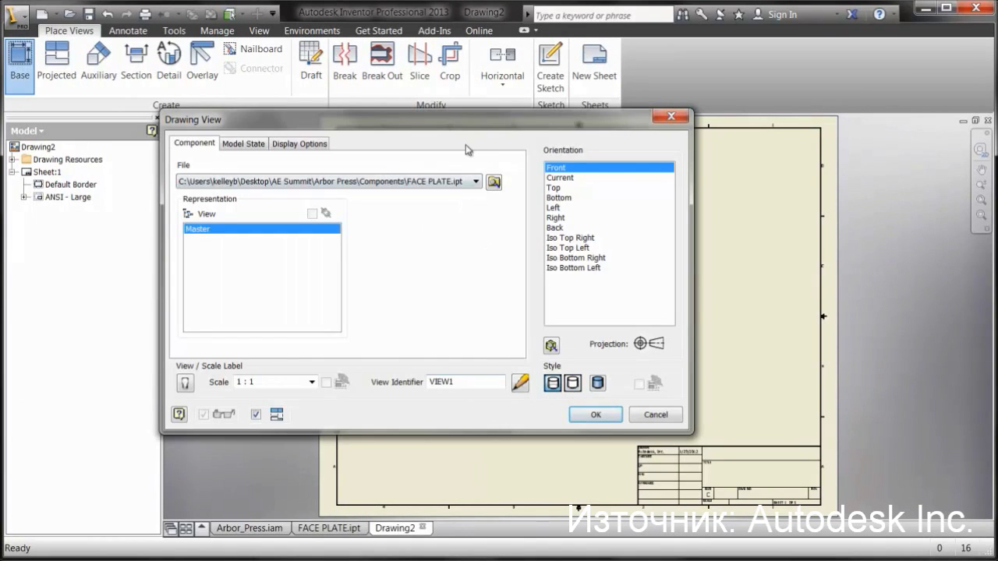
pyautogui.moveTo(463, 120)
pyautogui.mouseDown()
pyautogui.moveTo(336, 133)
pyautogui.moveTo(333, 67)
pyautogui.mouseUp()
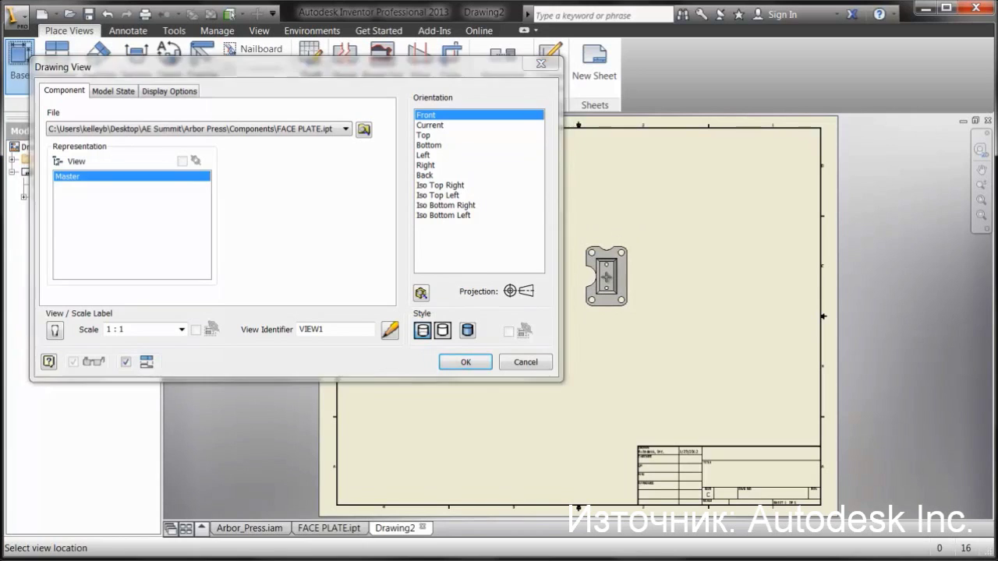
pyautogui.click(607, 277)
# Create three projected views of the face plate: one beside it, one above it and a diagonal isometric view
pyautogui.click(712, 277)
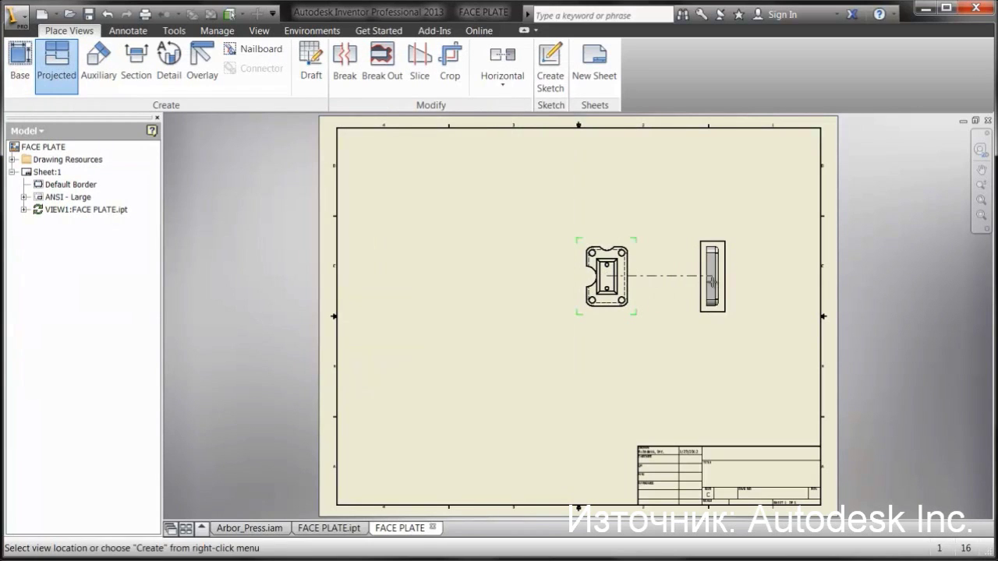
pyautogui.click(606, 187)
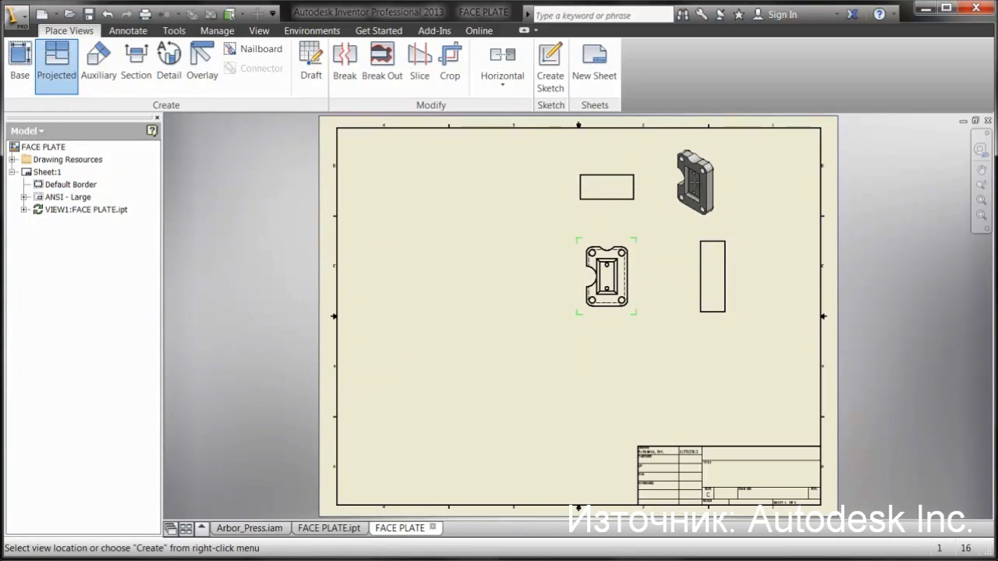
pyautogui.click(710, 185)
pyautogui.rightClick(710, 185)
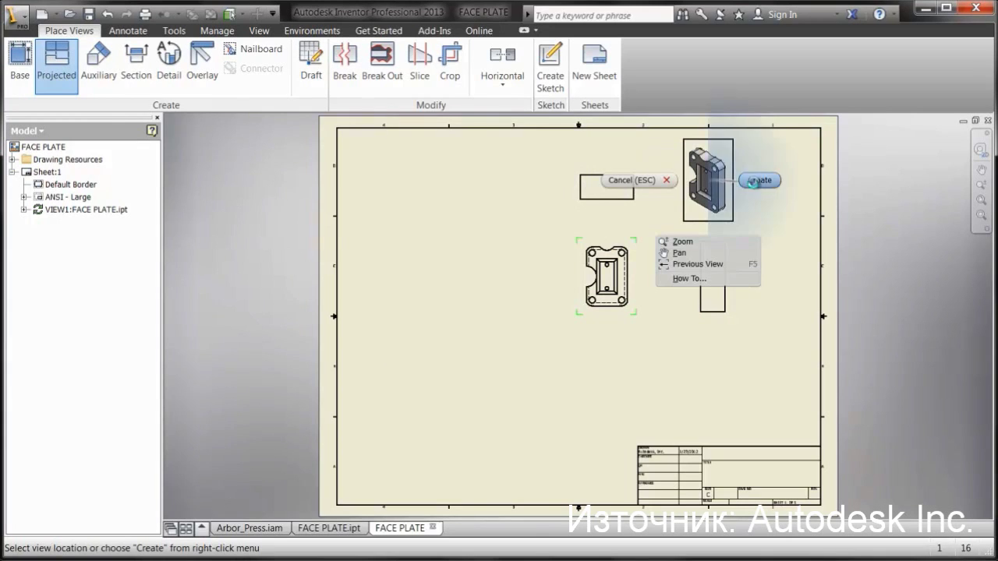
pyautogui.click(756, 180)
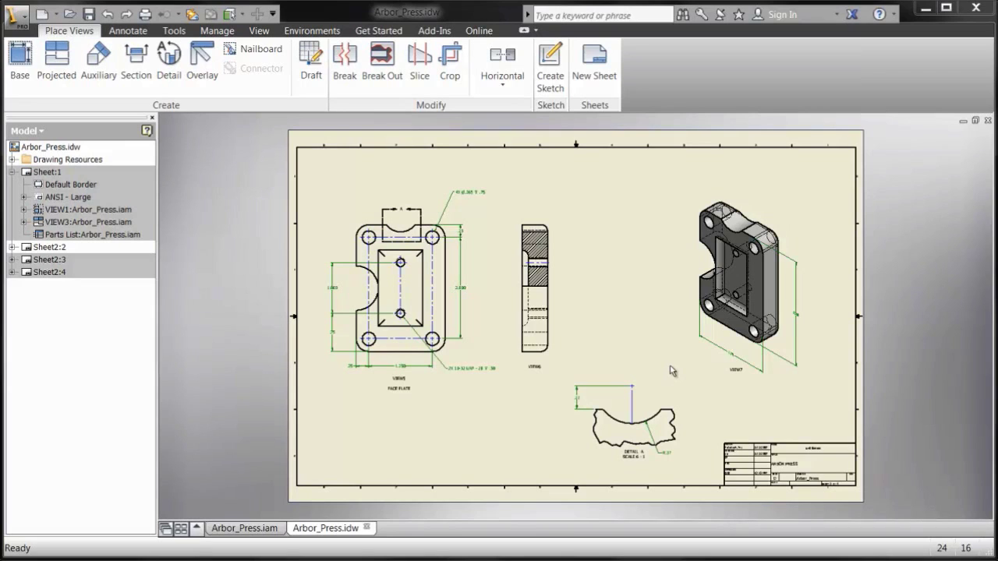
# Copy the shaded isometric face plate view and paste the copy between the section view and the original isometric view
pyautogui.rightClick(704, 262)
pyautogui.click(671, 276)
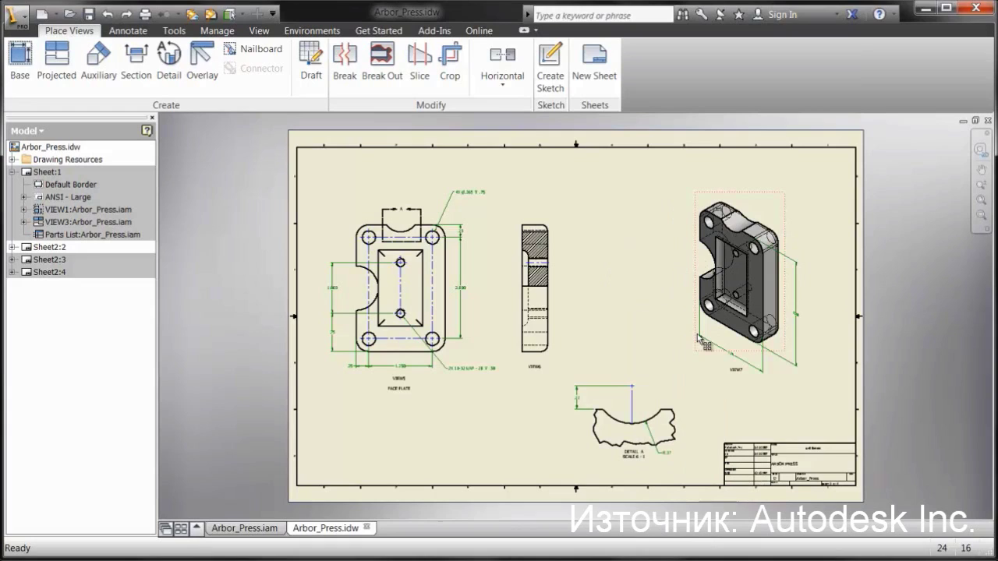
pyautogui.rightClick(601, 242)
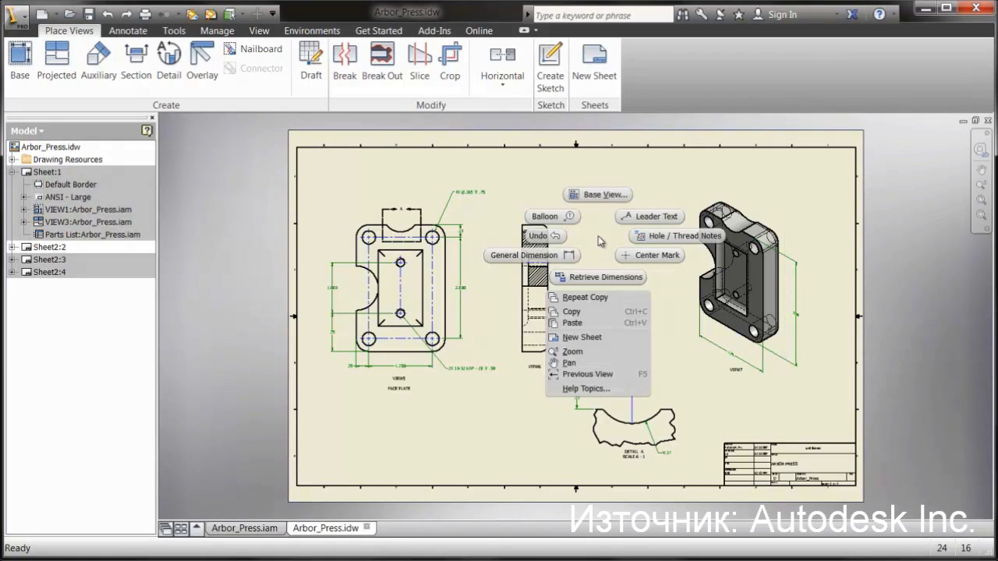
pyautogui.click(603, 324)
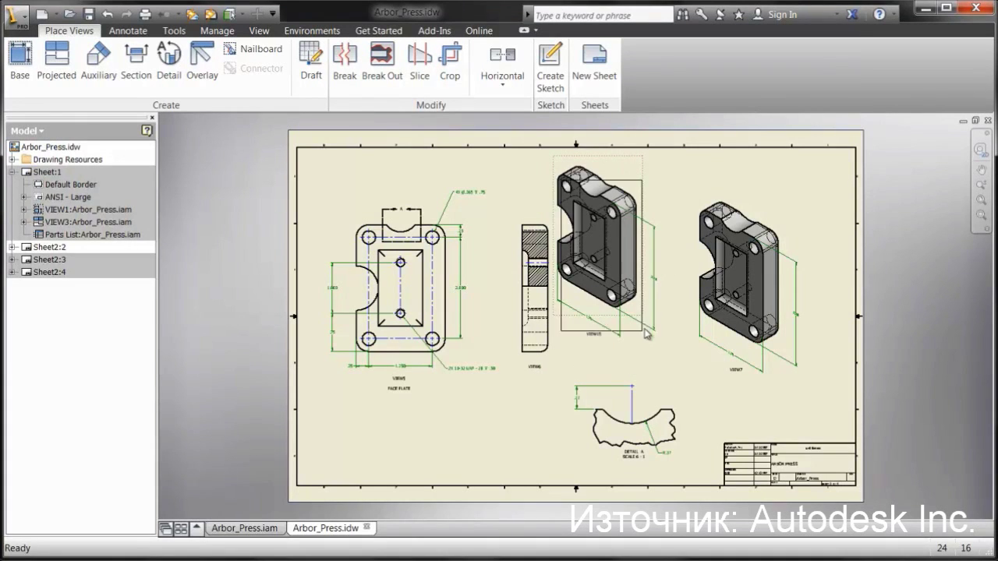
pyautogui.click(661, 363)
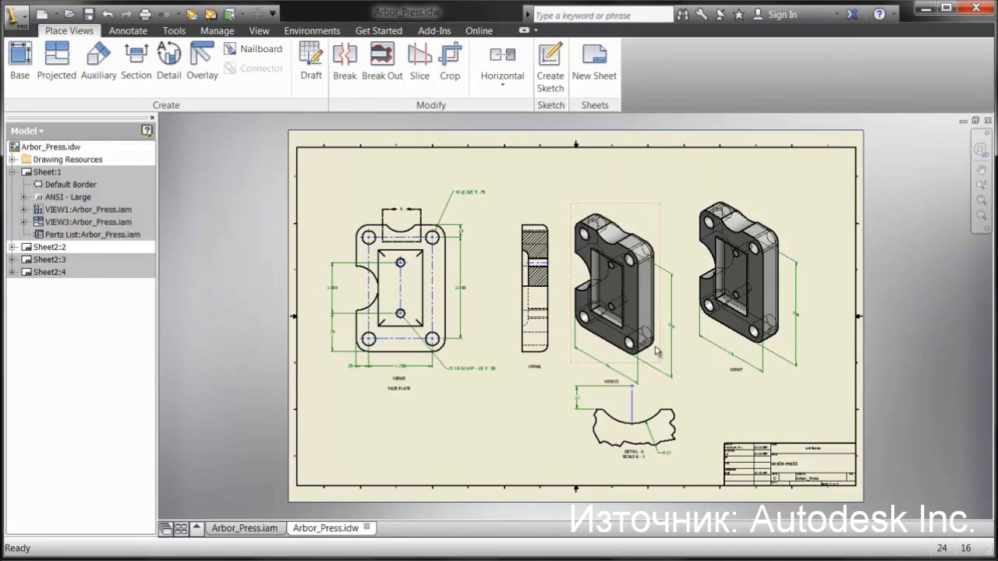
pyautogui.rightClick(652, 221)
pyautogui.click(647, 261)
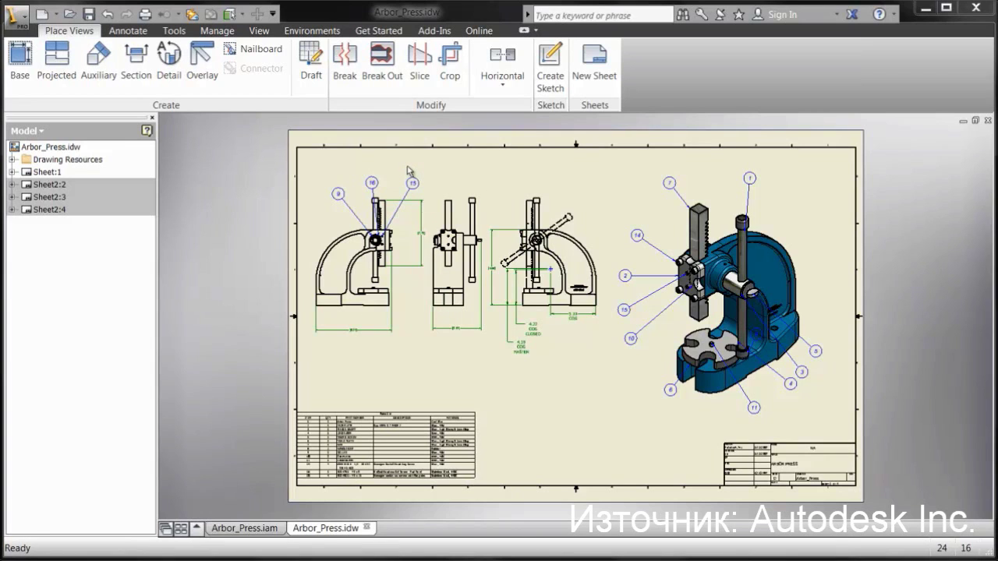
# Add a balloon to the upper edge of the rack in the arbor press's middle orthographic view, placed diagonally above it
pyautogui.scroll(-5, 407, 170)
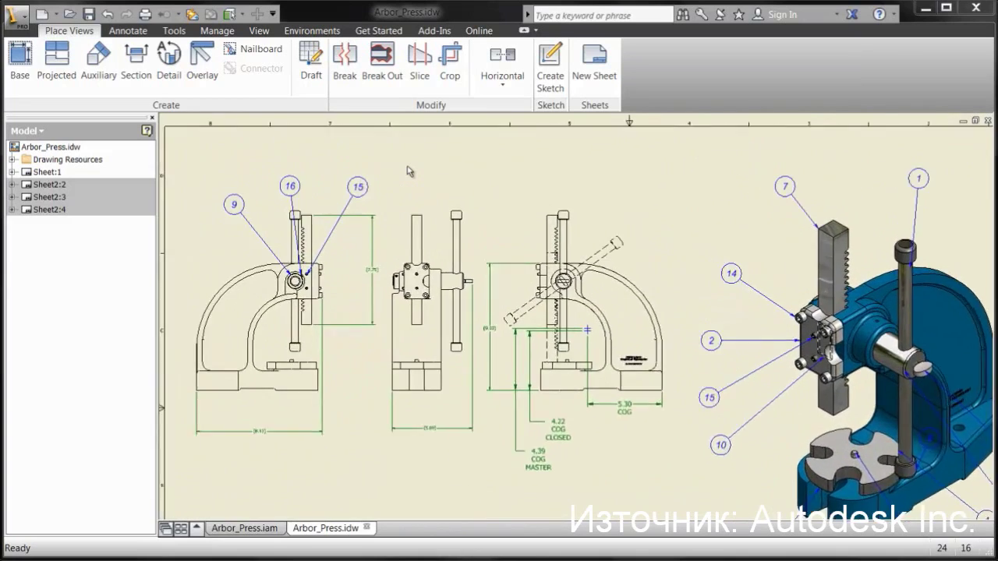
pyautogui.scroll(-3, 408, 170)
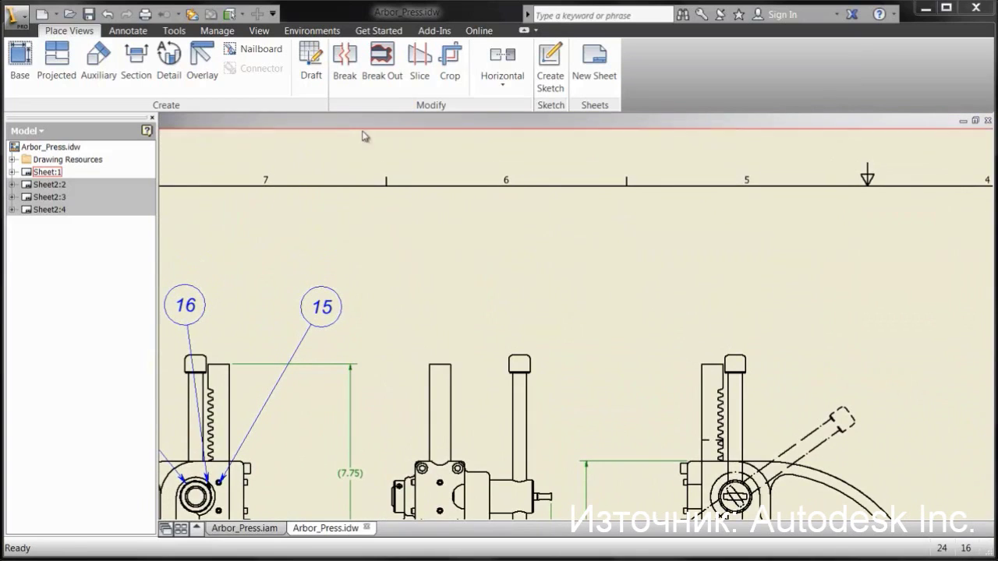
pyautogui.click(145, 31)
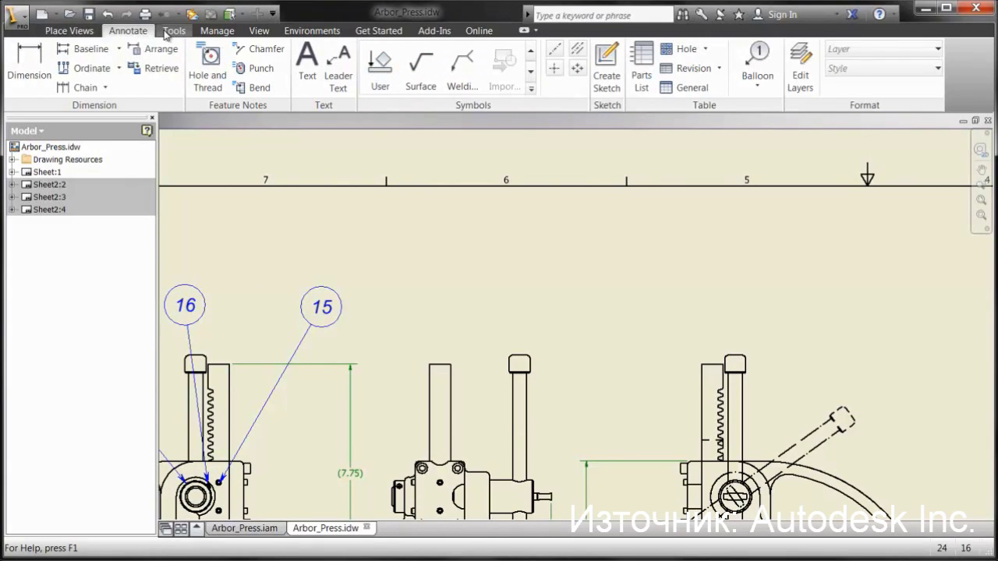
pyautogui.click(757, 61)
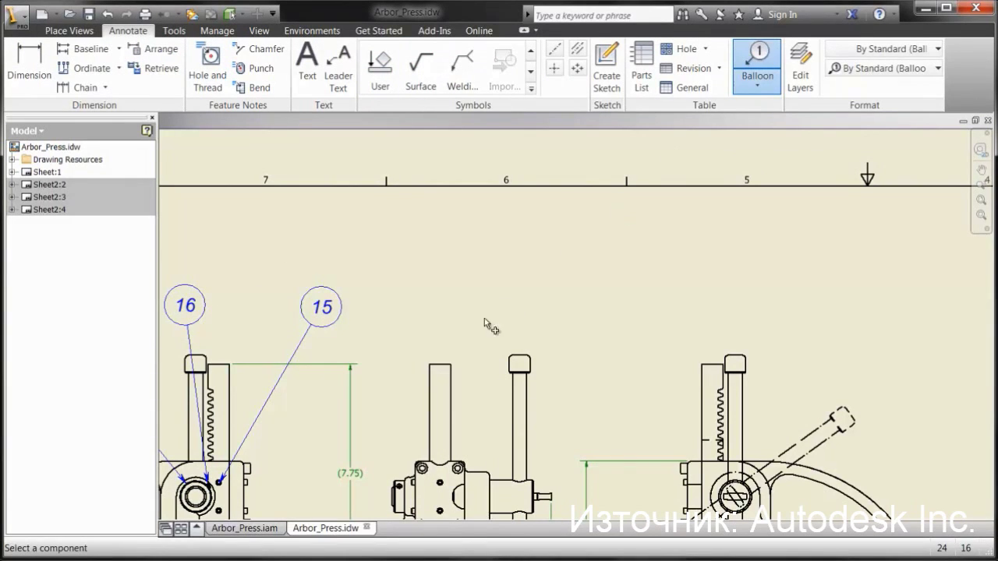
pyautogui.click(447, 363)
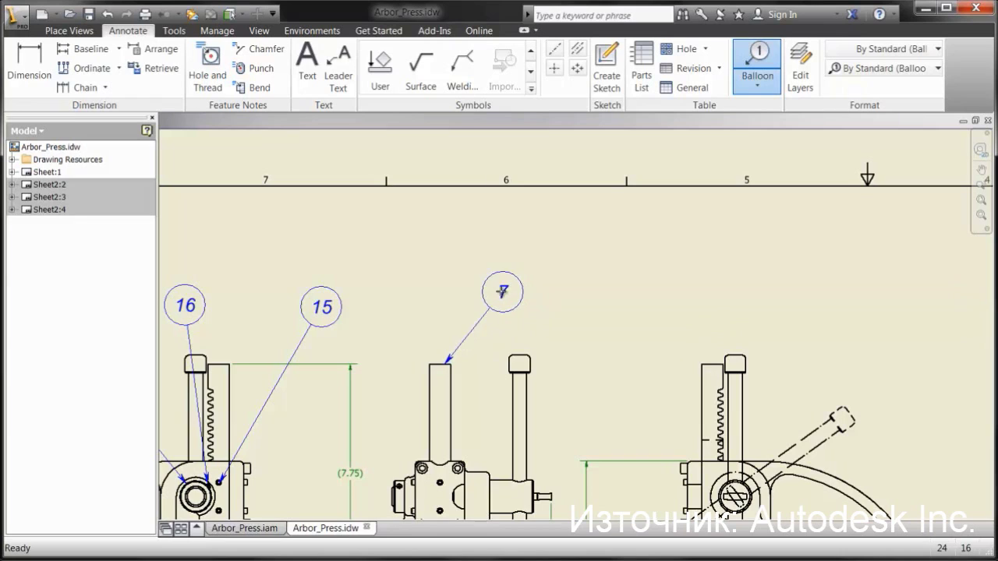
pyautogui.press('ctrl')
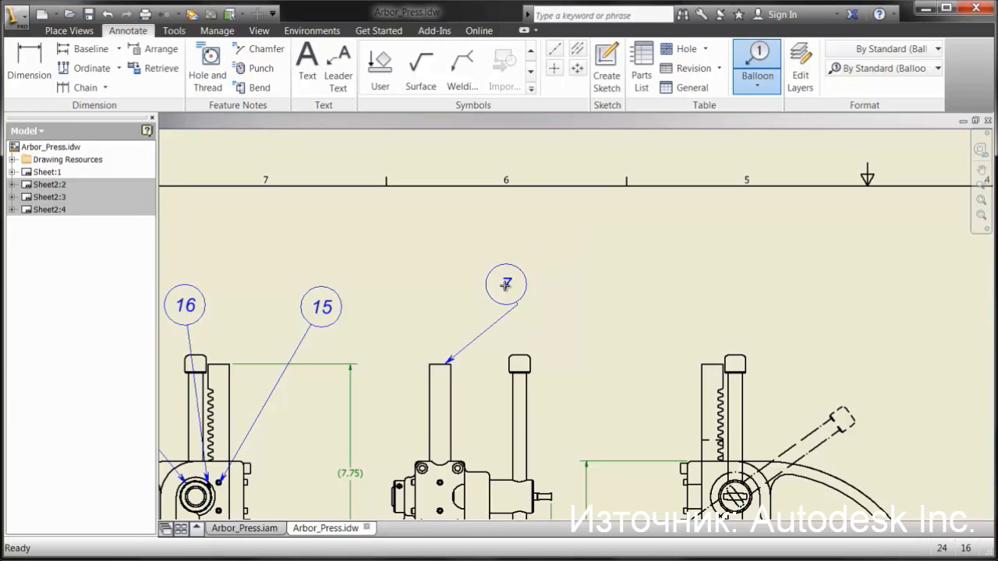
pyautogui.rightClick(506, 285)
pyautogui.click(569, 285)
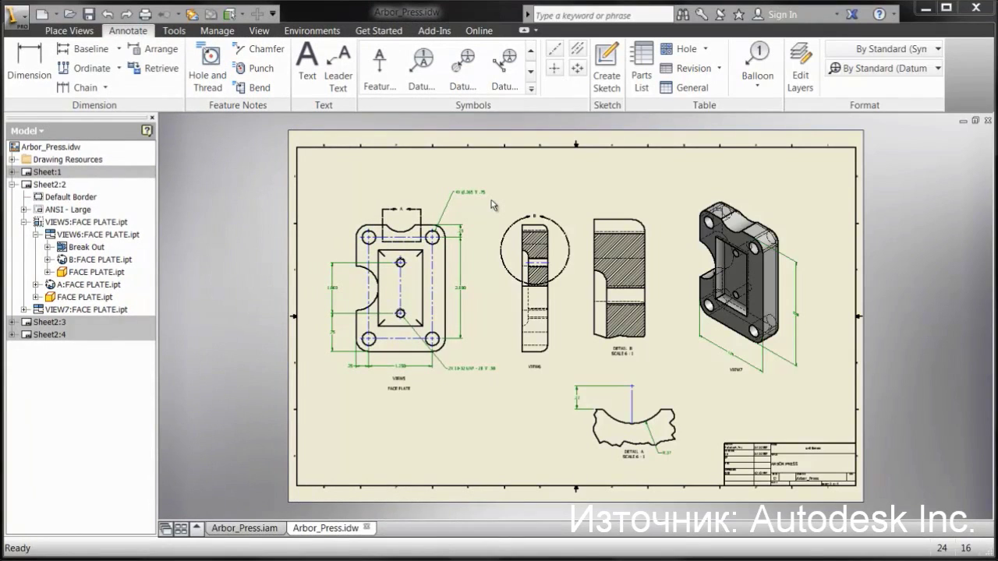
# Attach a datum target symbol 1/A to the hole's upper edge in the enlarged Detail B view and shift its bubble up over the hatching
pyautogui.scroll(5, 491, 199)
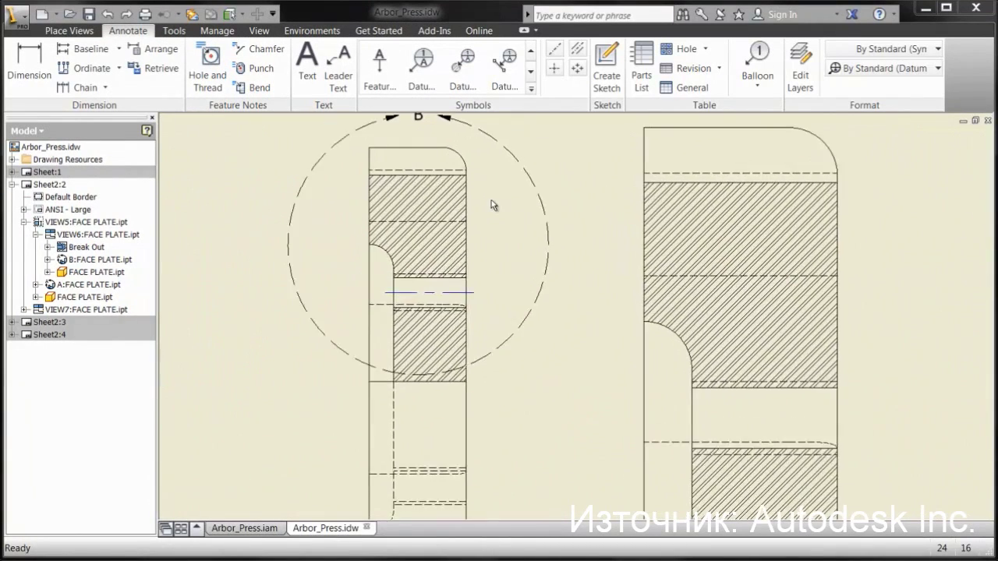
pyautogui.click(422, 67)
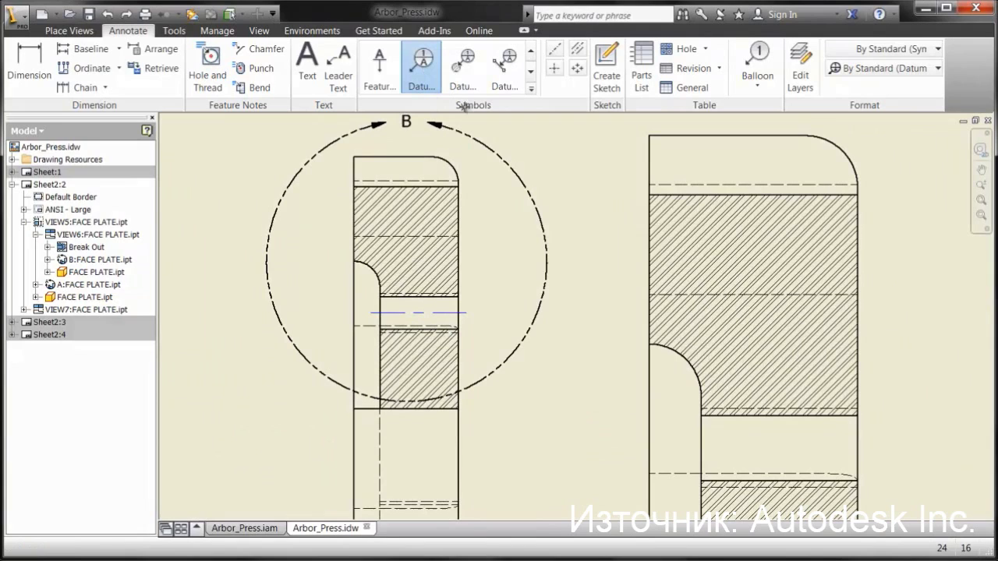
pyautogui.click(776, 417)
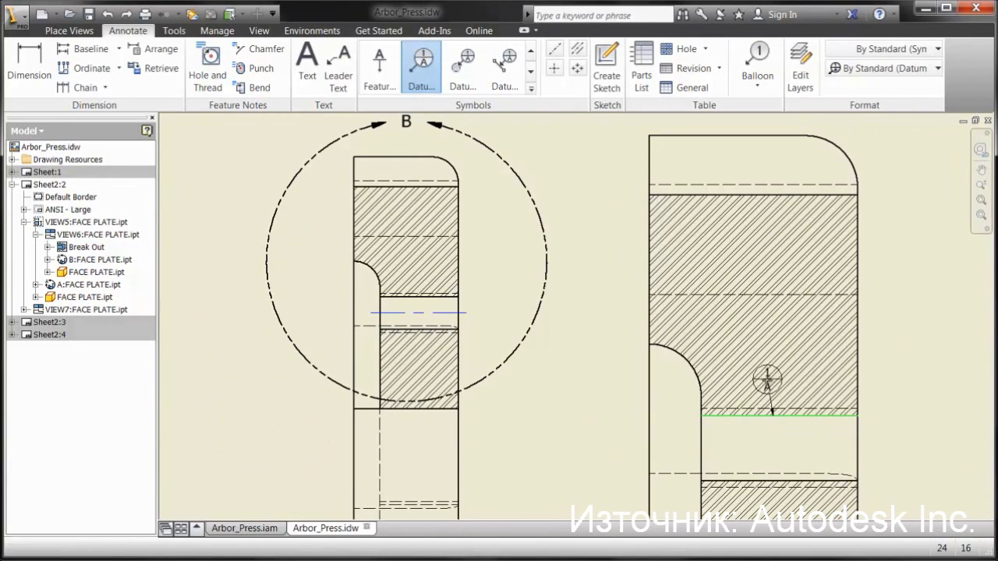
pyautogui.rightClick(772, 352)
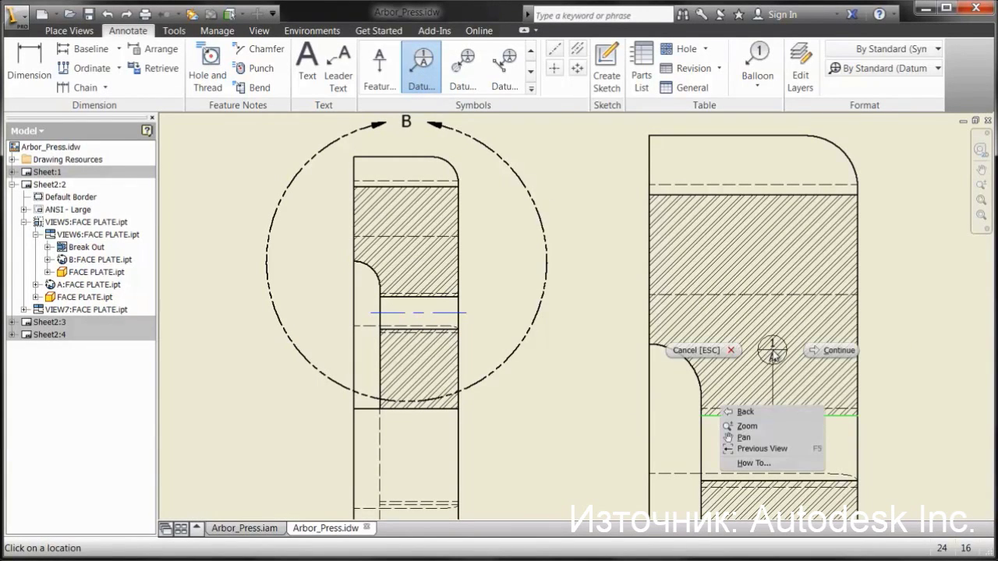
pyautogui.click(803, 352)
pyautogui.click(254, 217)
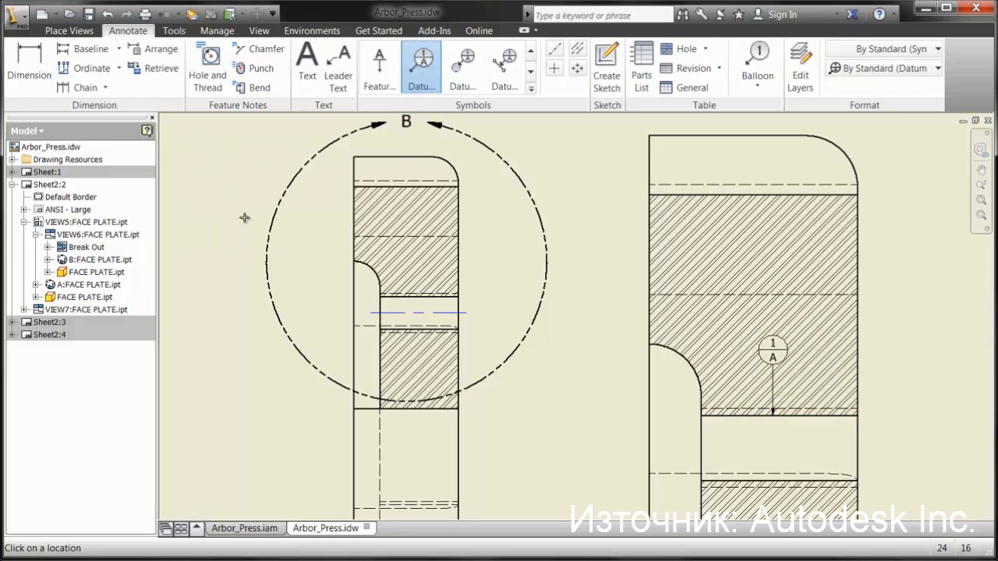
pyautogui.press('Escape')
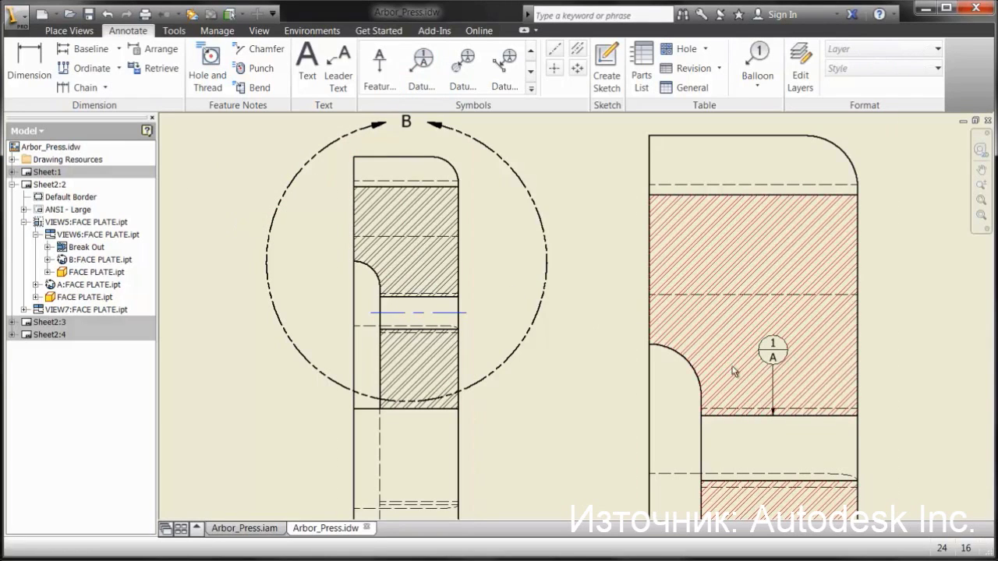
pyautogui.moveTo(773, 353); pyautogui.dragTo(735, 341)
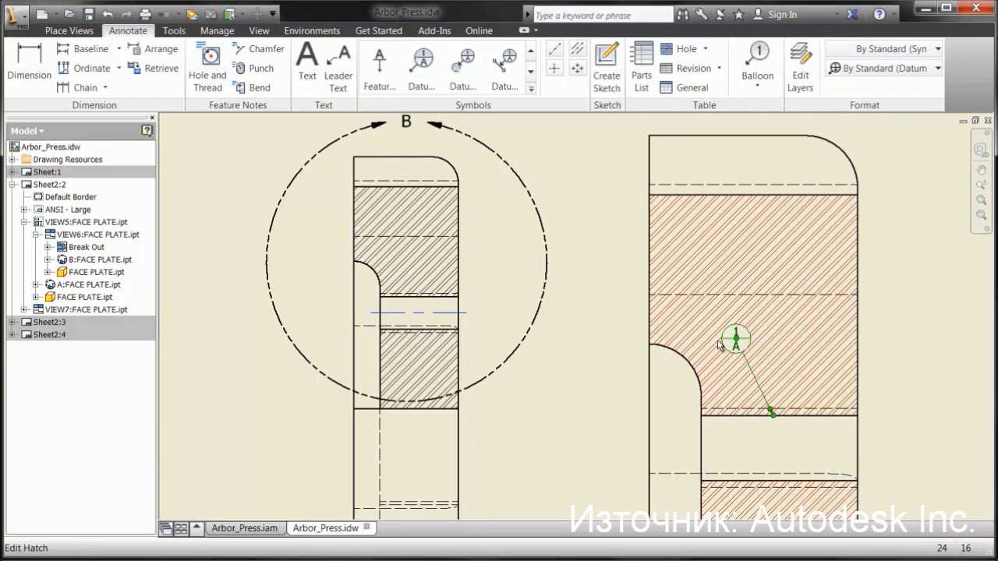
pyautogui.click(584, 362)
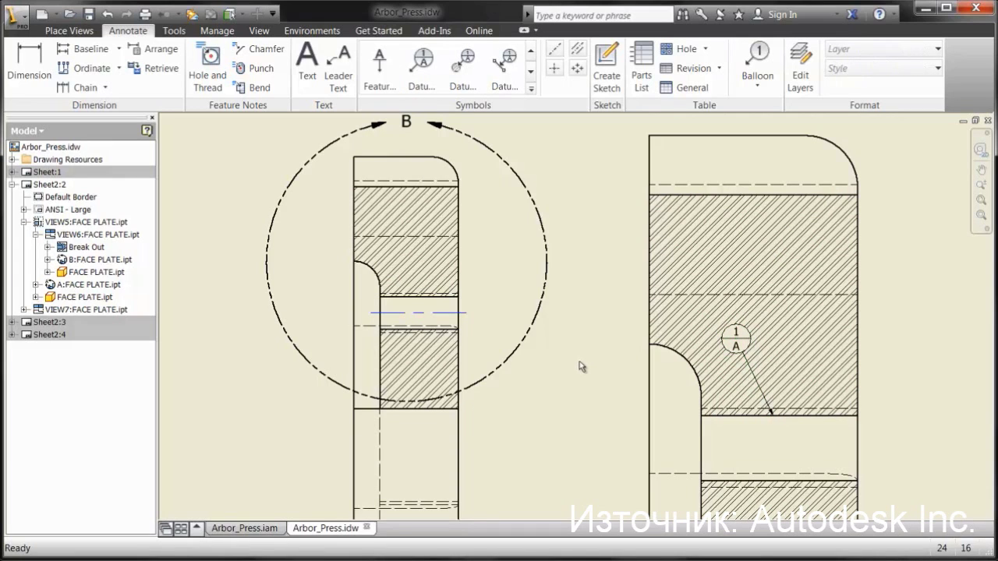
# Place a text note reading TEXT on the upper hatched area of the Detail B view
pyautogui.click(307, 64)
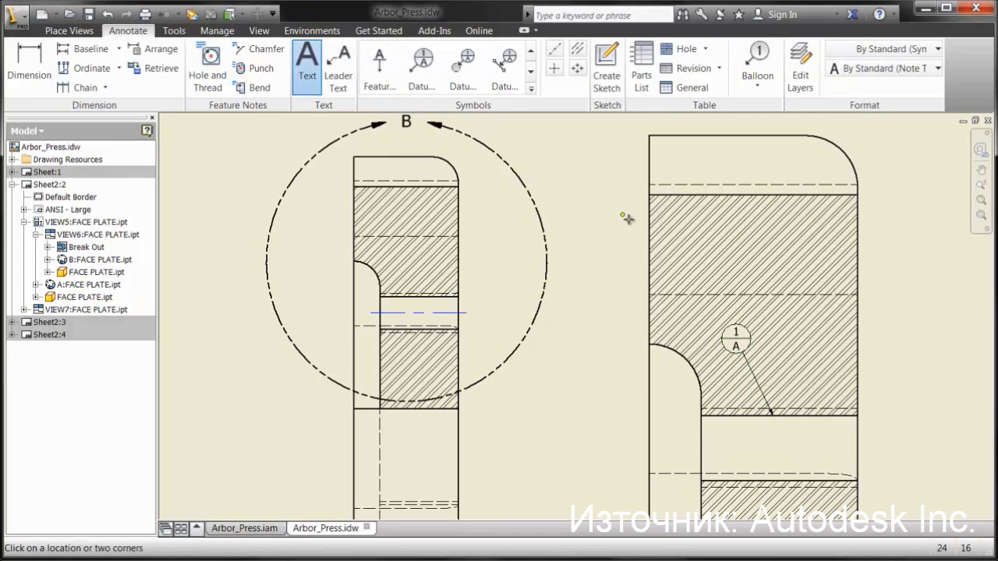
pyautogui.click(723, 250)
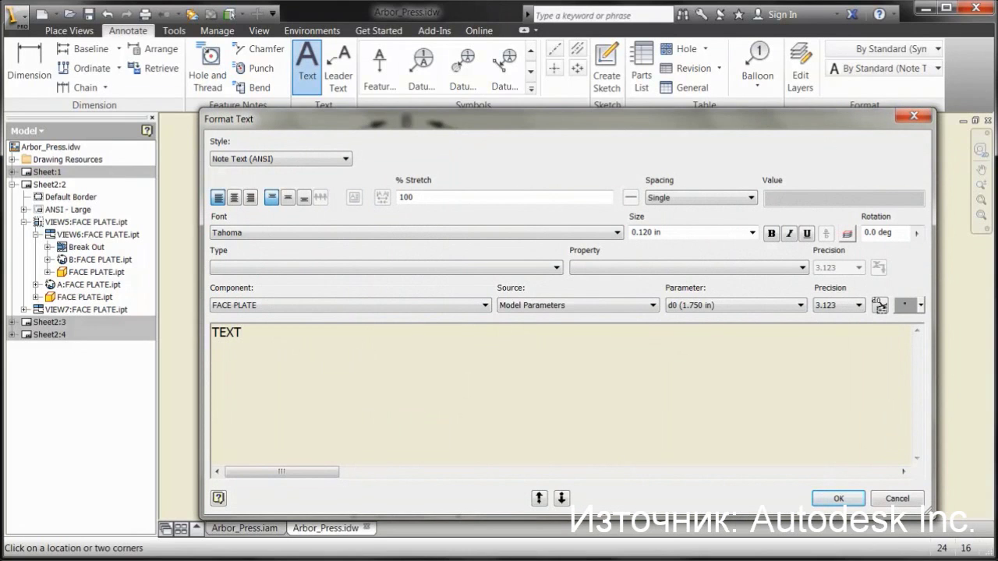
pyautogui.click(839, 498)
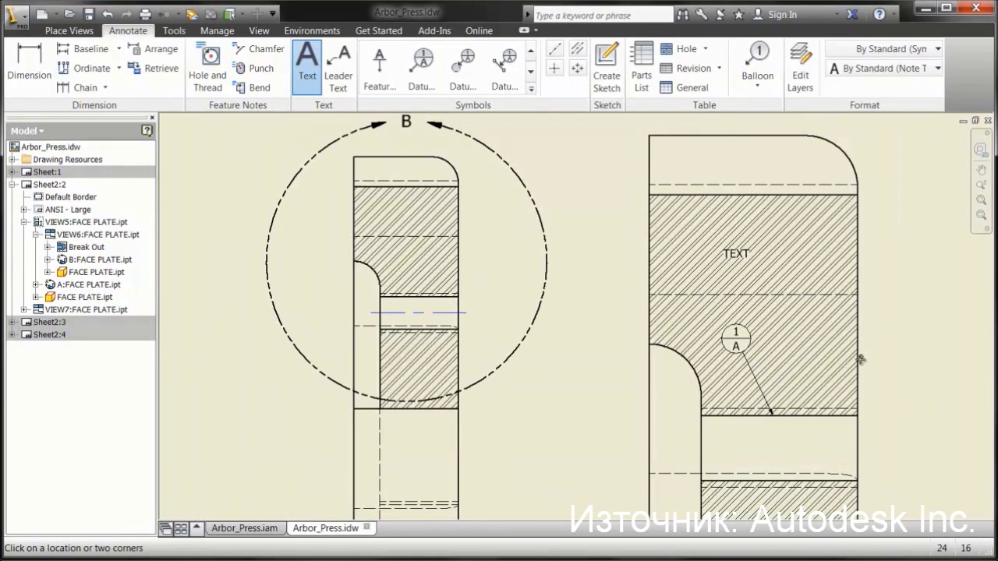
pyautogui.press('Escape')
# Move the TEXT note lower in the Detail B hatching and shift the datum target bubble to just beneath it
pyautogui.click(736, 253)
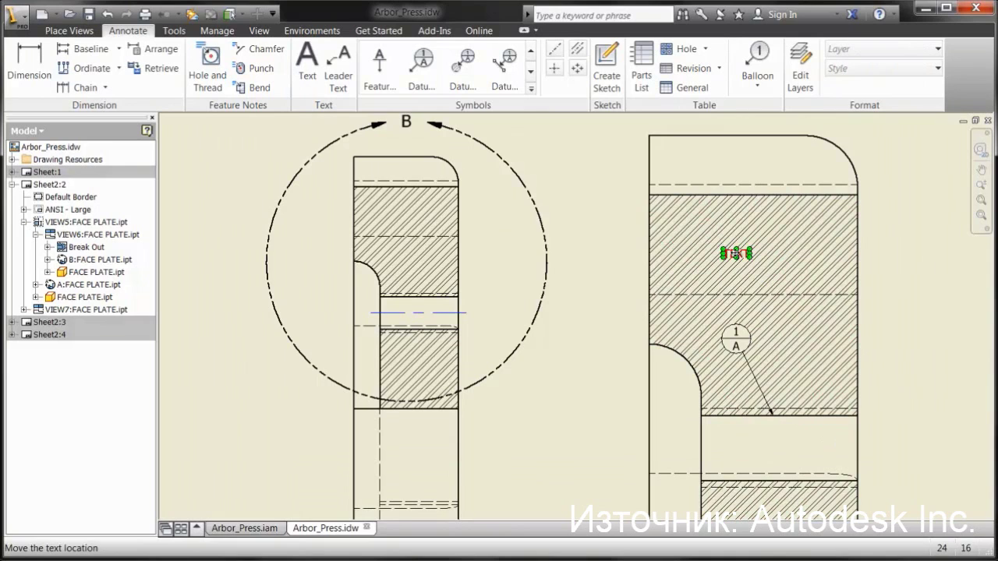
pyautogui.moveTo(736, 254); pyautogui.dragTo(780, 310)
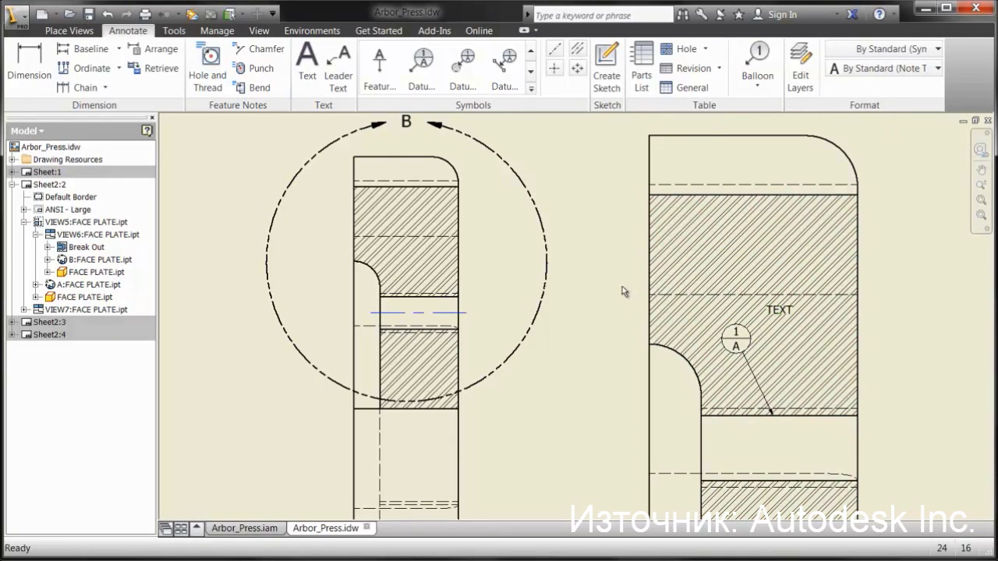
pyautogui.moveTo(736, 347); pyautogui.dragTo(804, 358)
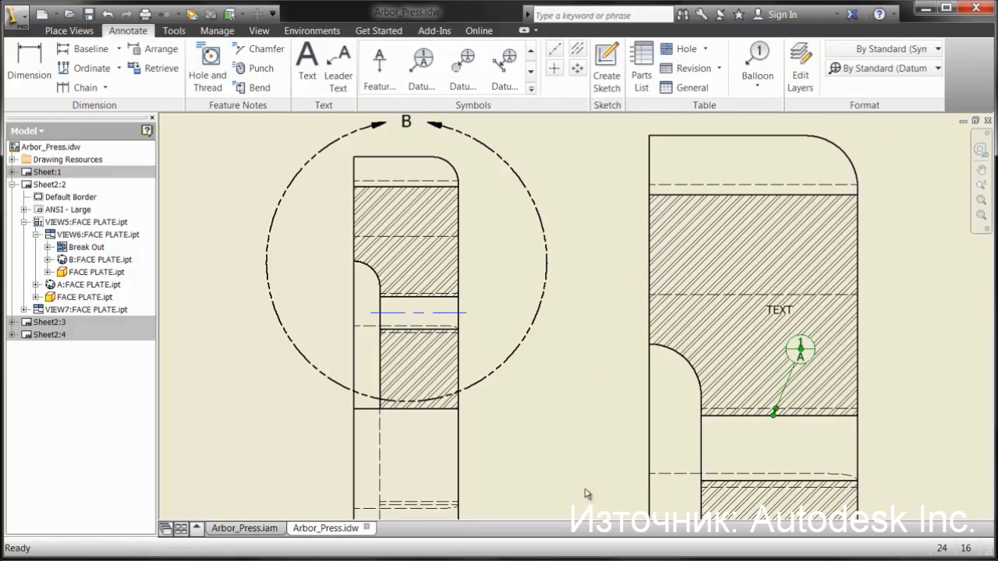
pyautogui.click(907, 467)
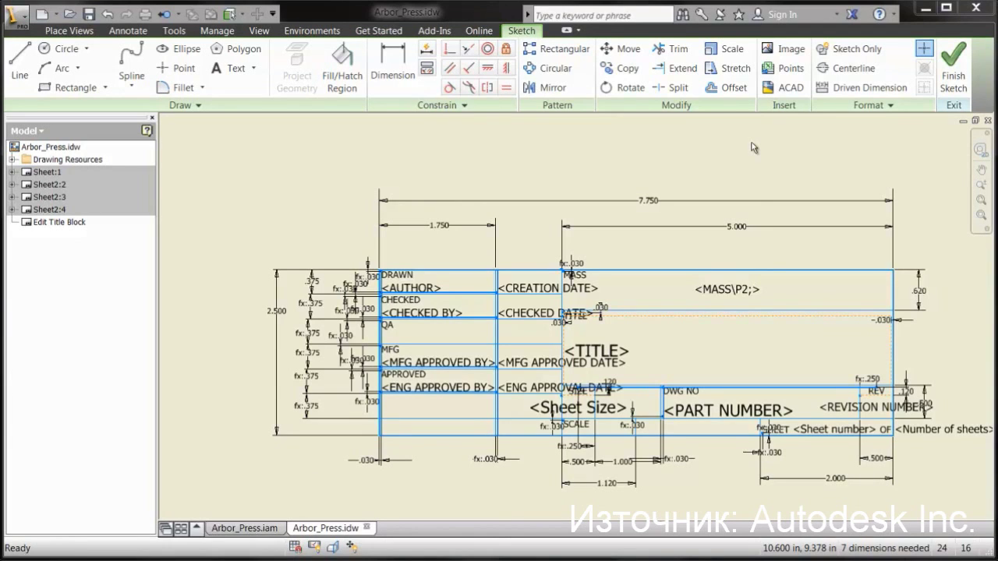
# Insert the linked image Arbor Press.png, filtered by PNG type, into the title block's title cell and save the edits to ANSI - Large
pyautogui.click(782, 49)
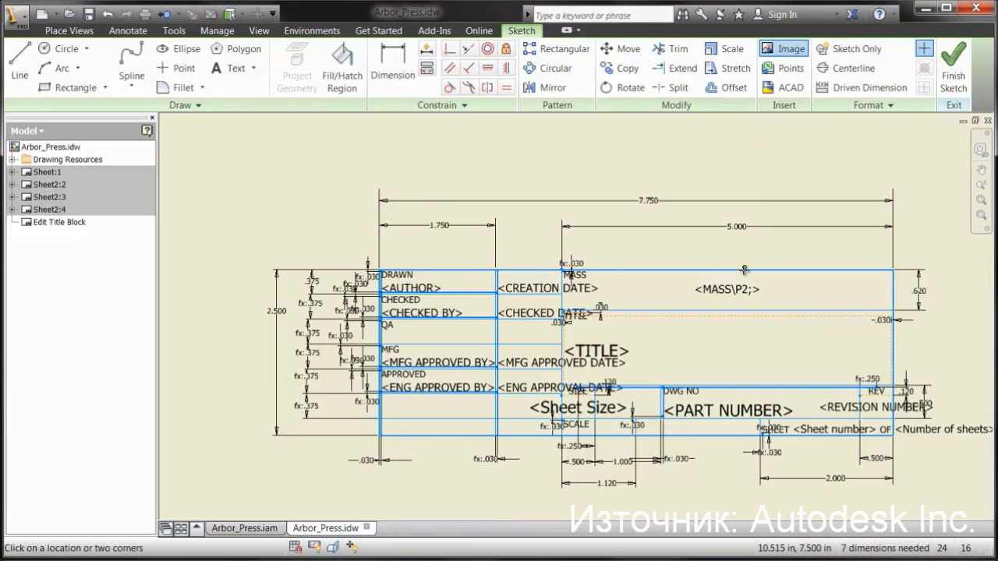
pyautogui.click(705, 330)
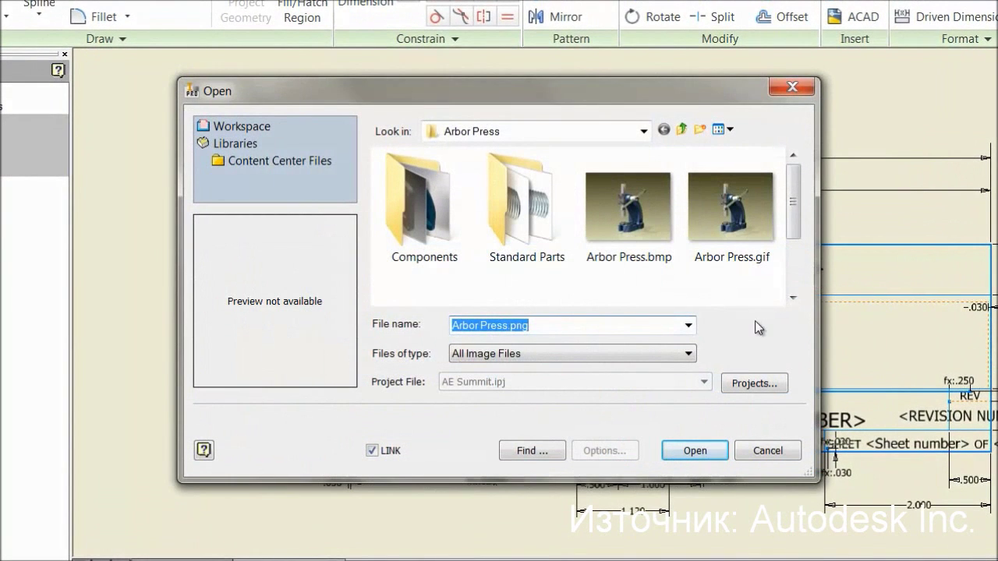
pyautogui.click(689, 354)
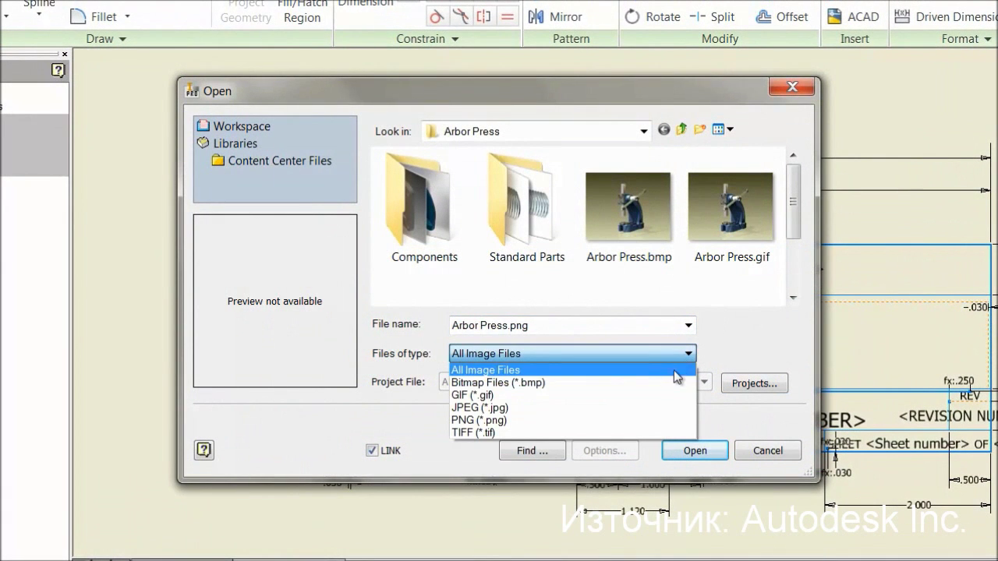
pyautogui.click(647, 420)
pyautogui.click(647, 254)
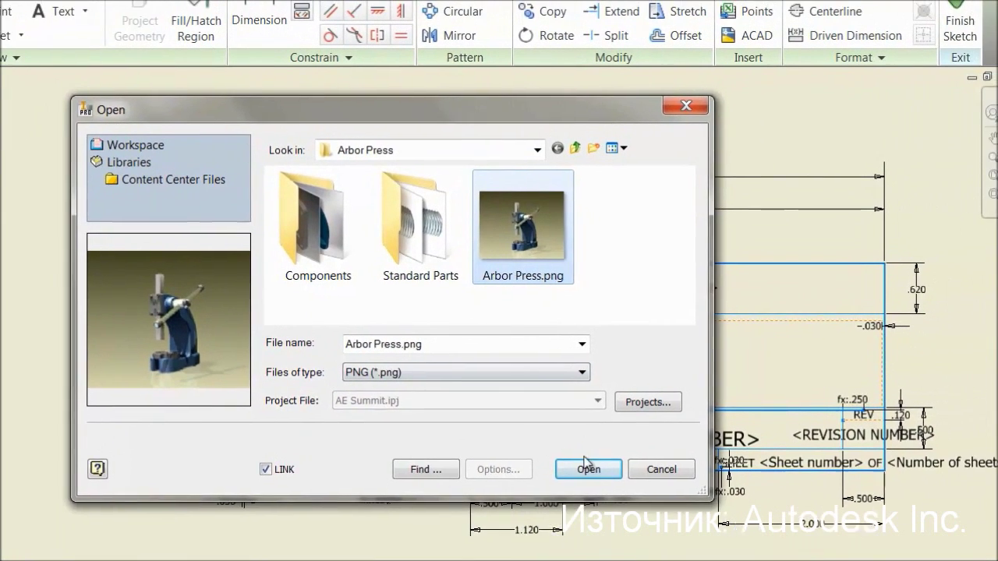
pyautogui.click(695, 450)
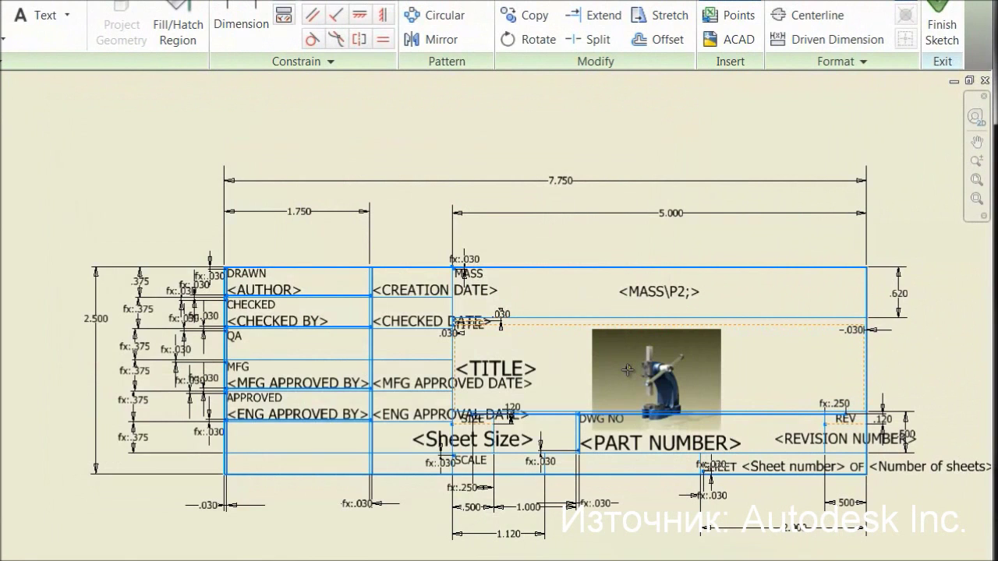
pyautogui.click(623, 351)
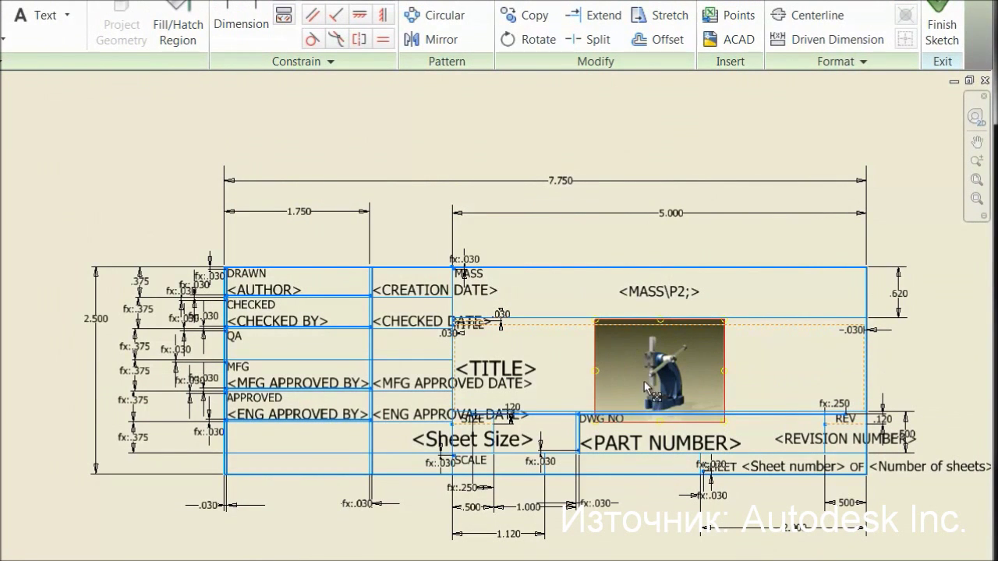
pyautogui.click(939, 7)
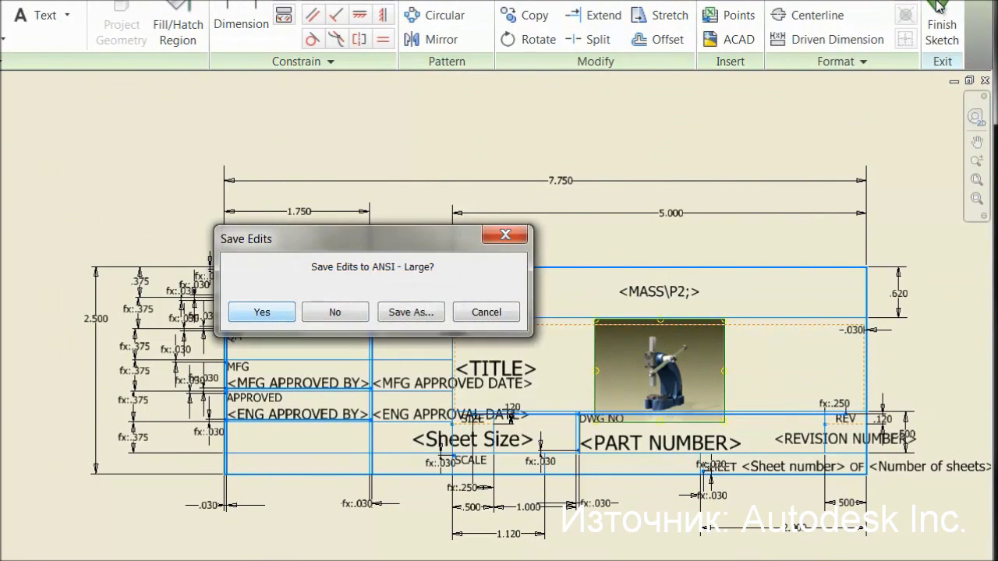
pyautogui.click(269, 314)
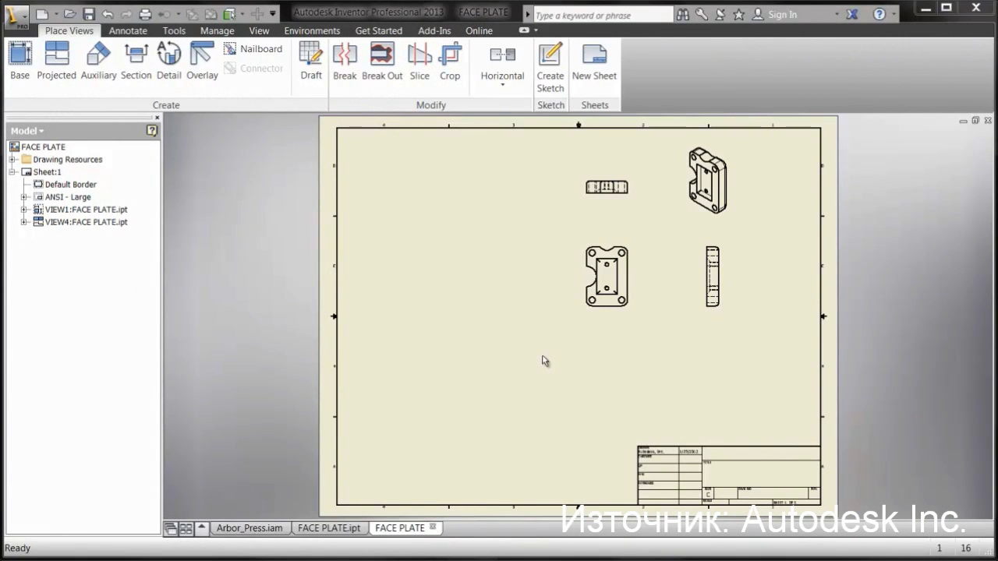
# Measure minimum distances between edge points and midpoints on the face plate's front view with the Measure command
pyautogui.rightClick(544, 360)
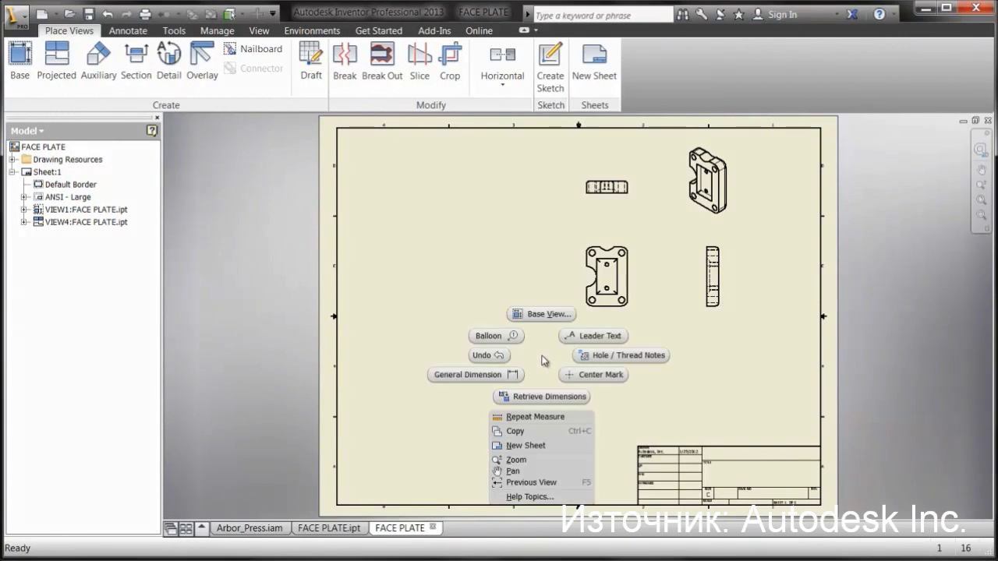
pyautogui.click(540, 417)
pyautogui.click(607, 307)
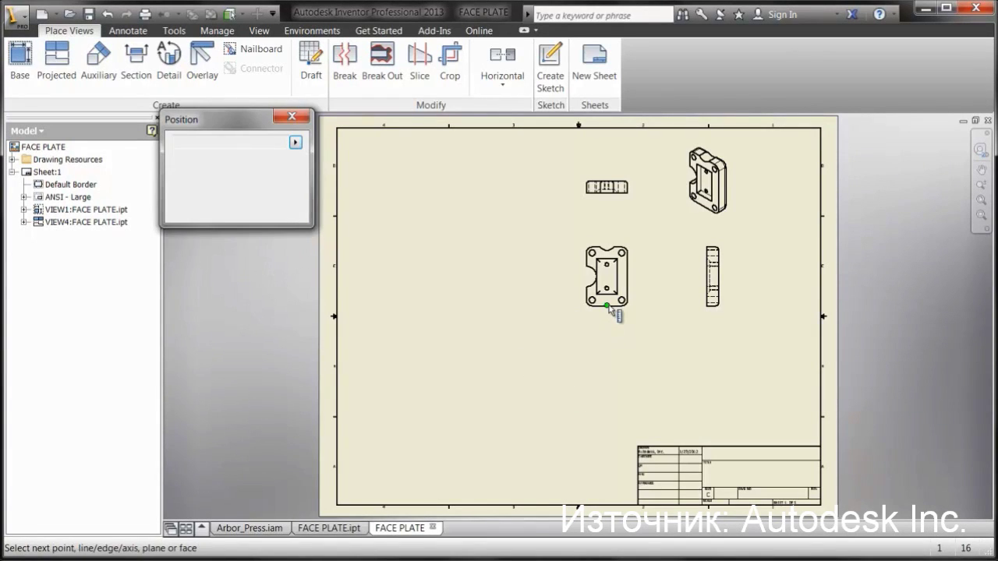
pyautogui.click(629, 281)
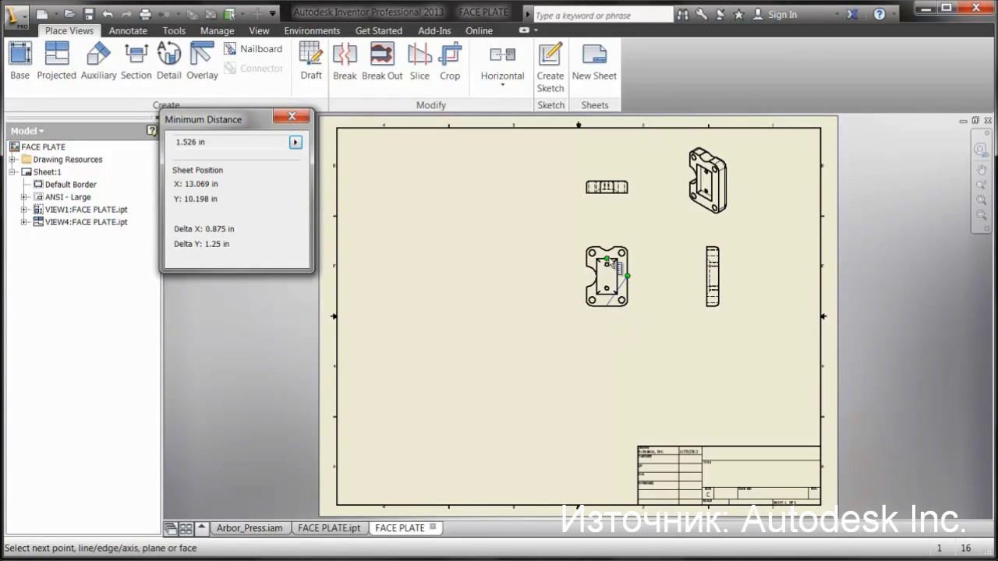
pyautogui.click(607, 250)
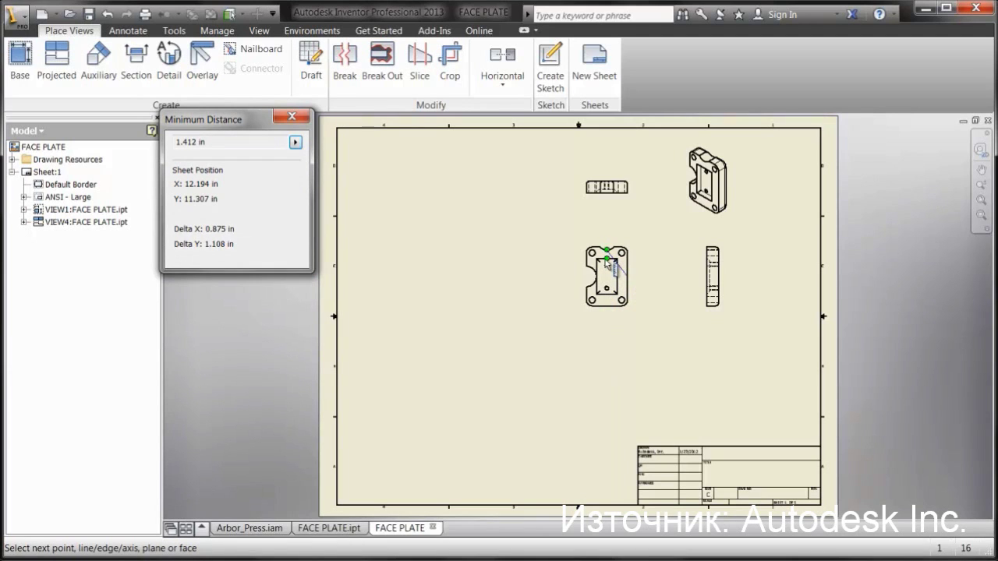
pyautogui.click(606, 258)
pyautogui.press('Escape')
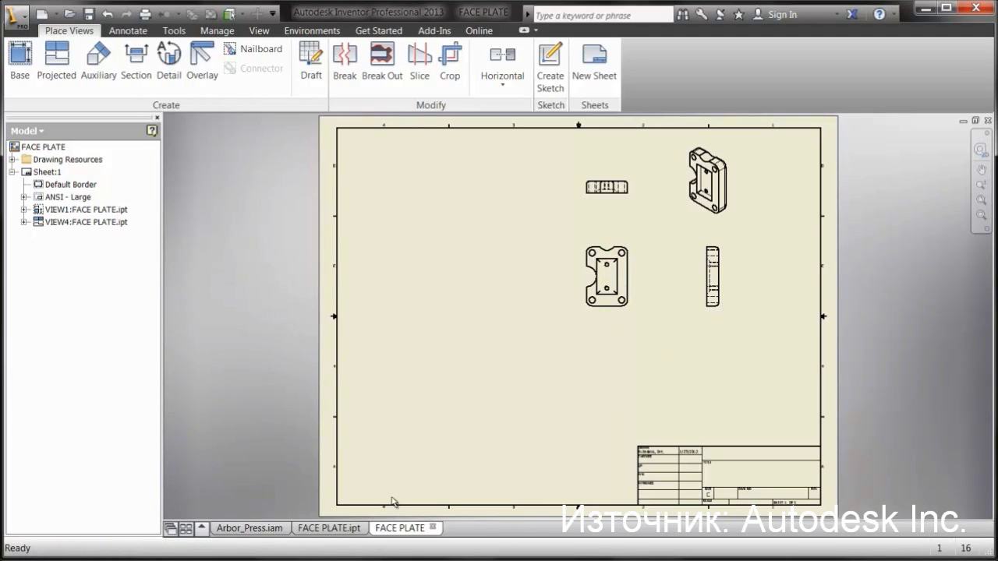
# In the FACE PLATE.ipt part, measure distances between points on the side, lower and upper edges of the rectangular pocket
pyautogui.click(329, 528)
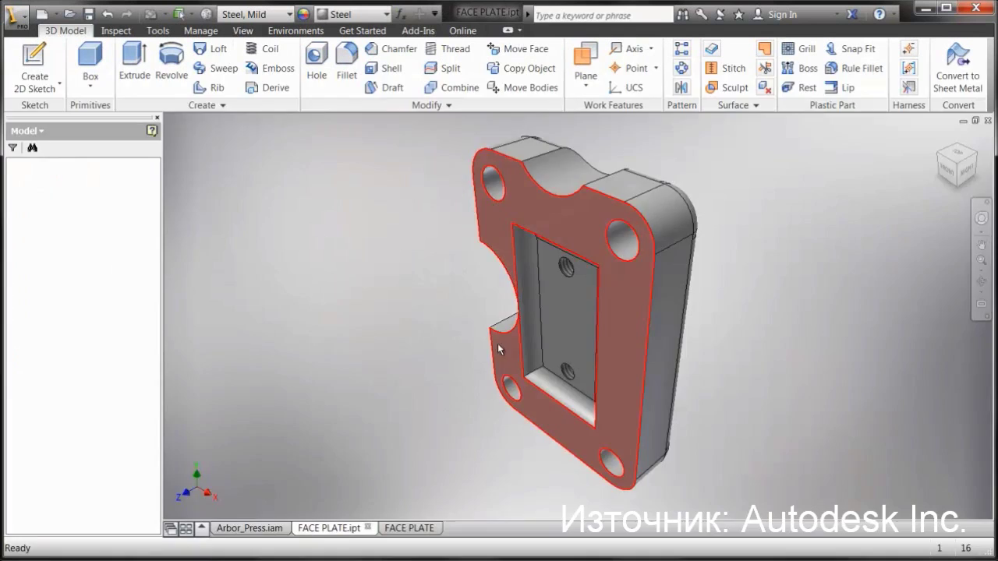
pyautogui.press('Return')
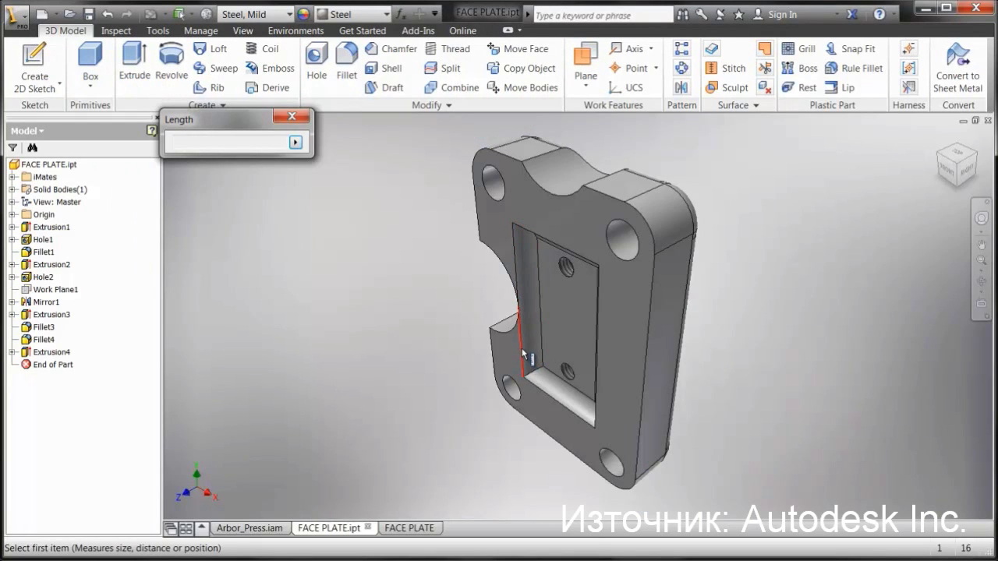
pyautogui.click(521, 348)
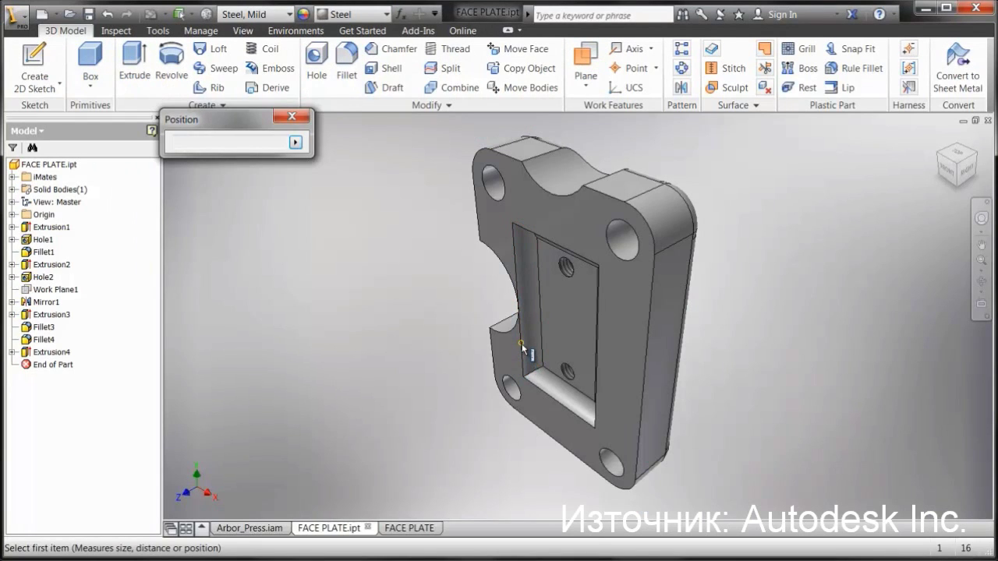
pyautogui.click(555, 401)
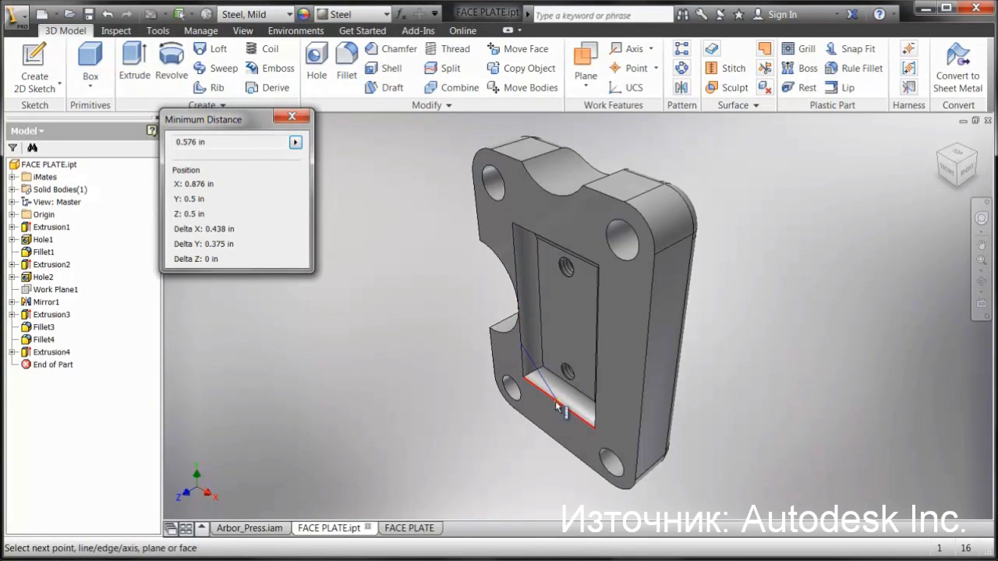
pyautogui.click(559, 250)
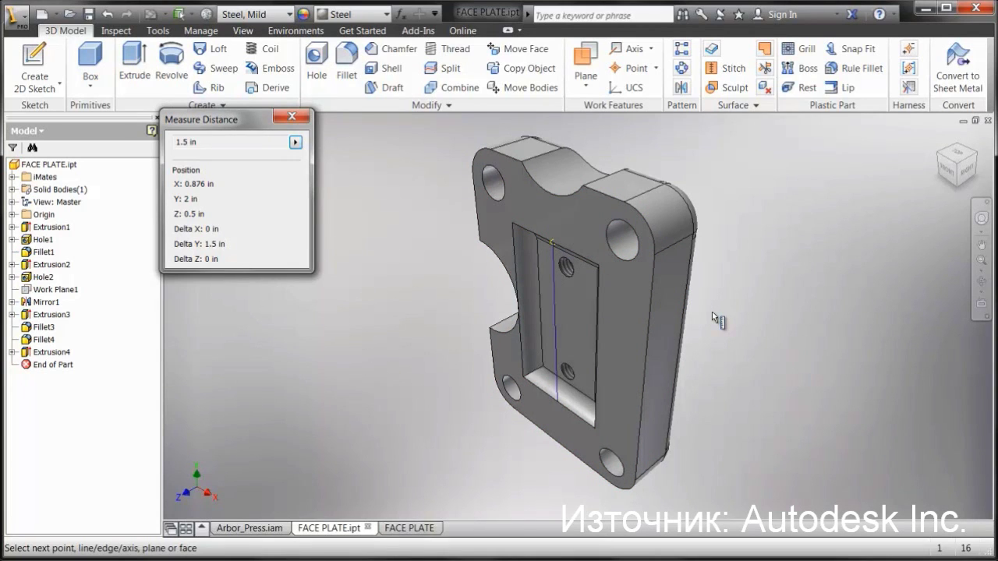
pyautogui.press('Escape')
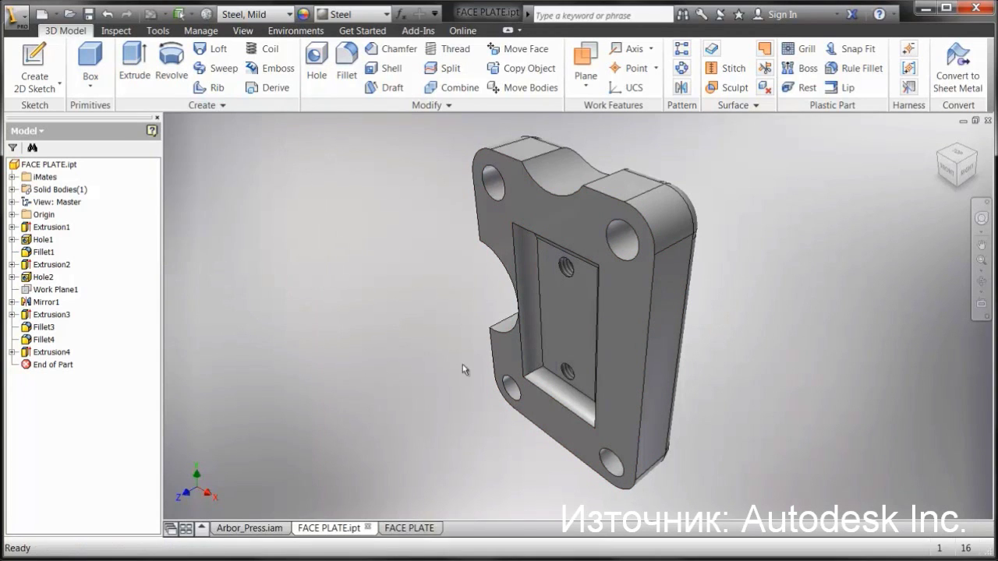
# In the Arbor_Press.iam assembly, measure the minimum distance from the top of the ram to the front of the frame's base
pyautogui.click(243, 528)
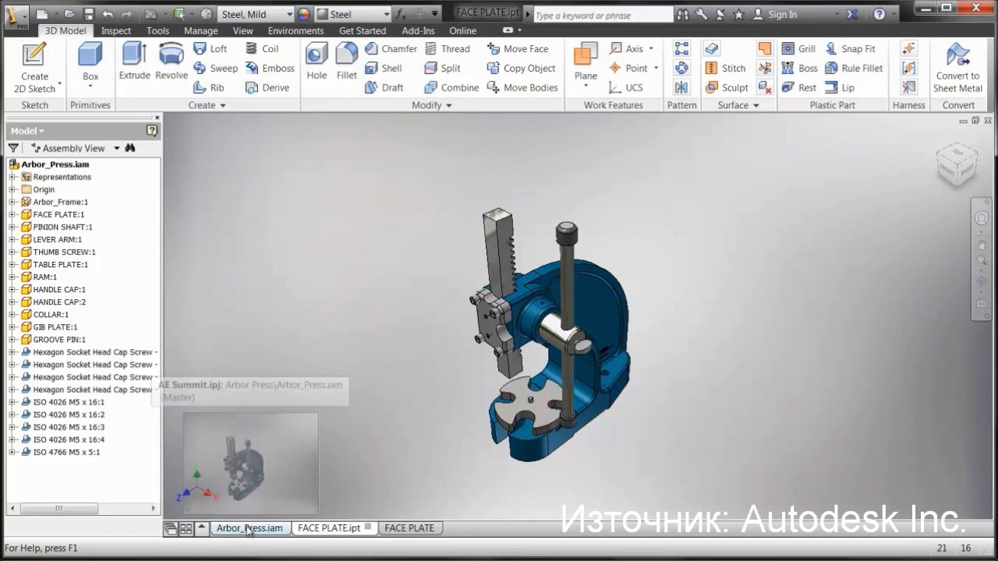
pyautogui.press('m')
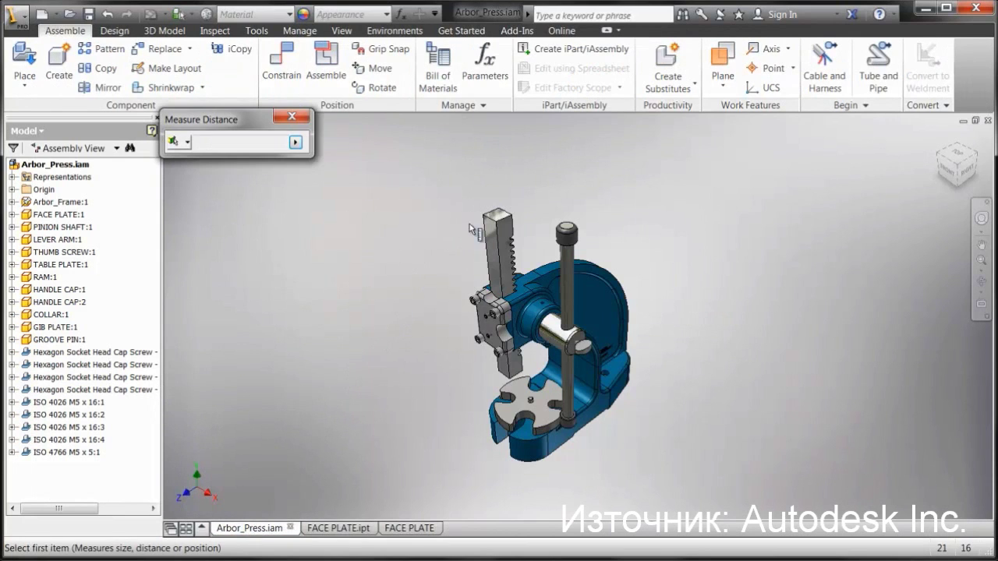
pyautogui.click(490, 222)
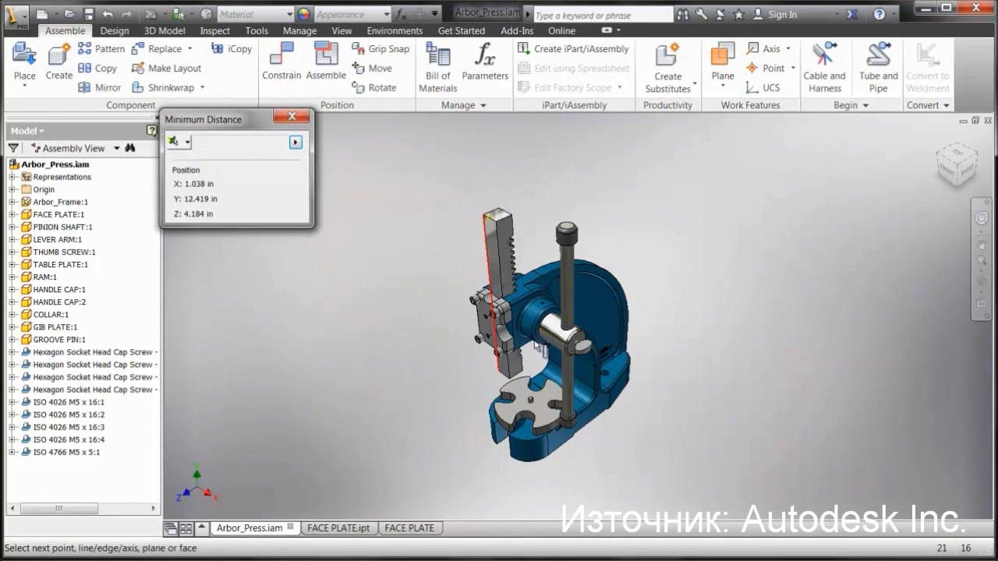
pyautogui.click(529, 443)
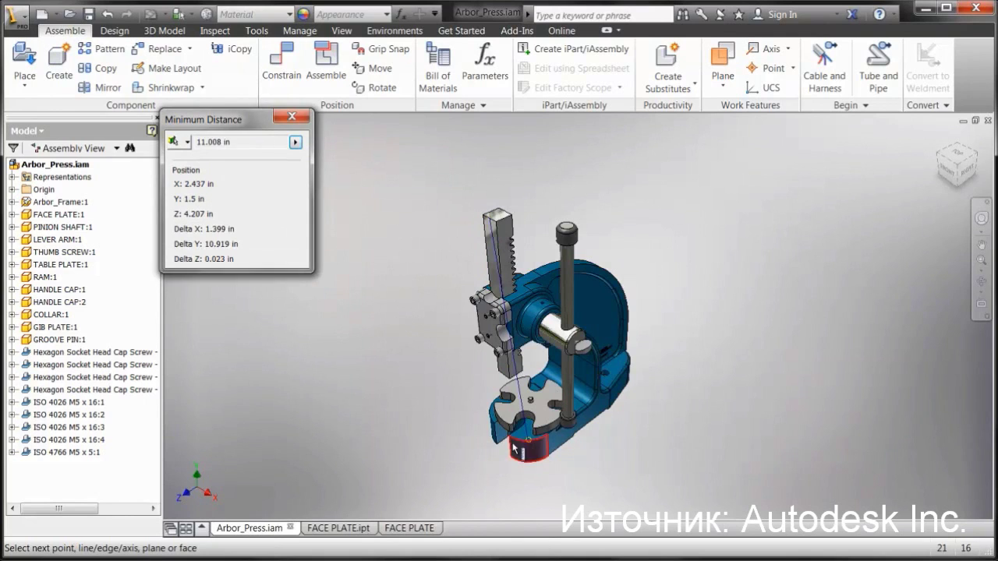